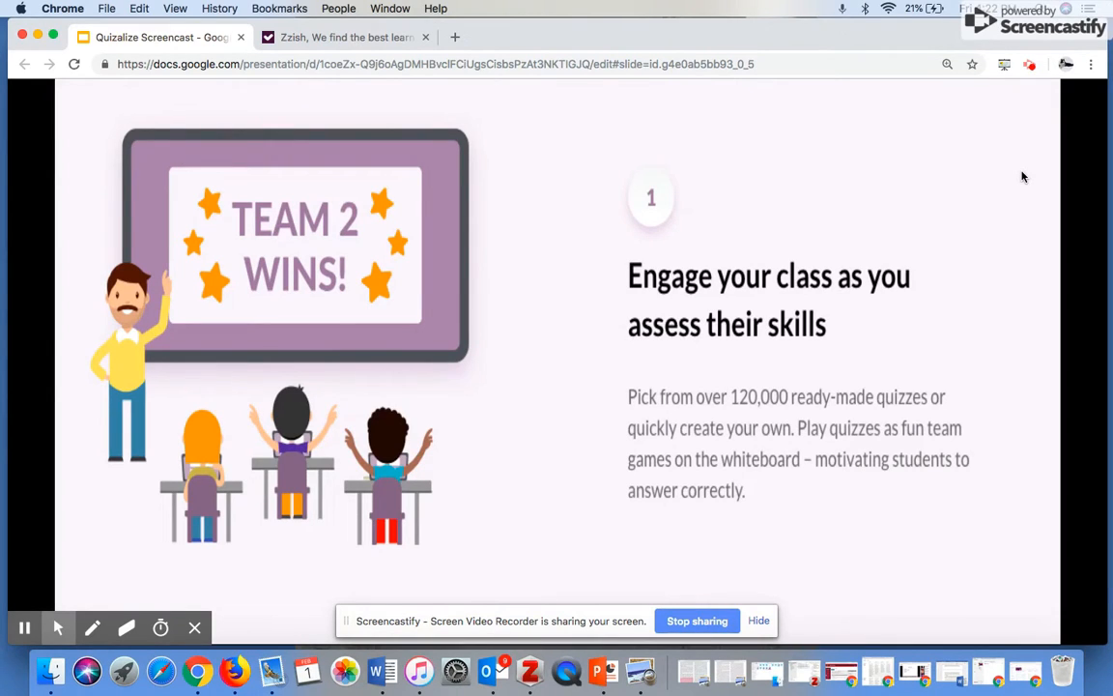
Go through the Quizalize overview slides, from class engagement and student results to question types, class code entry and account sign-up
click(1022, 176)
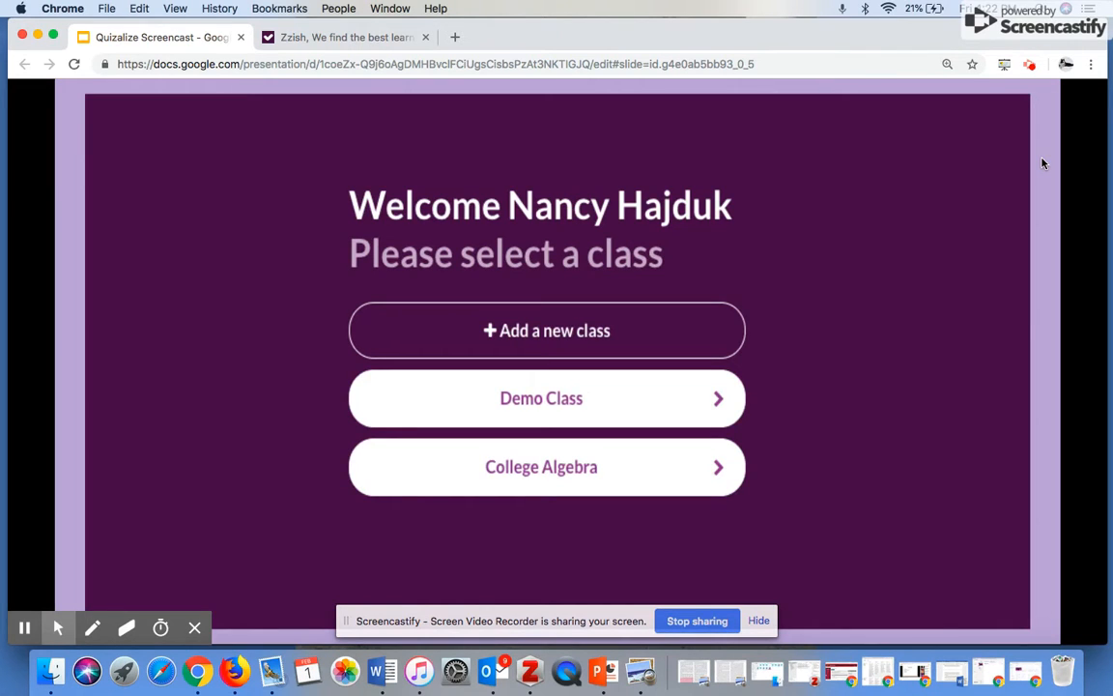
click(1043, 164)
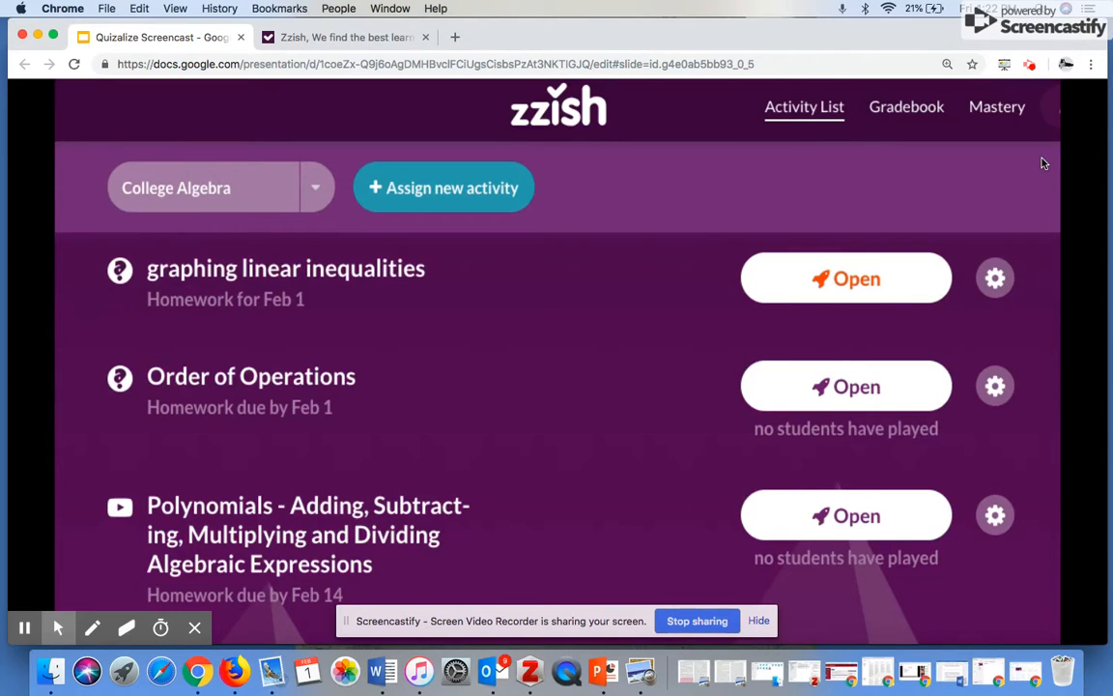
key(Right)
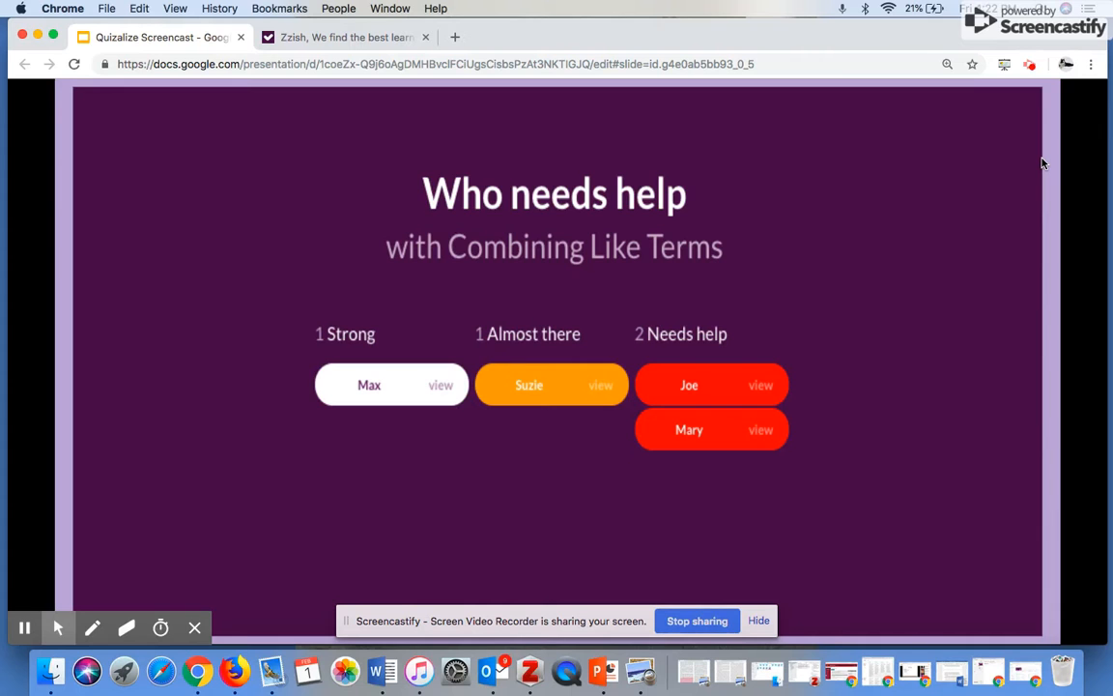
click(1043, 163)
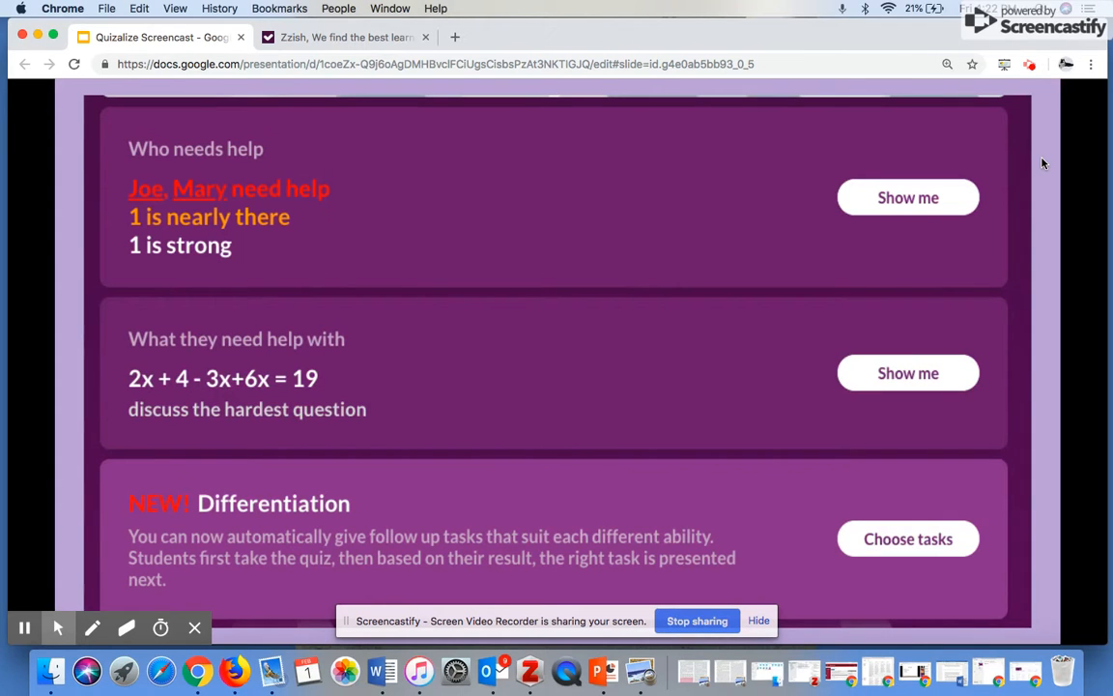
click(1043, 164)
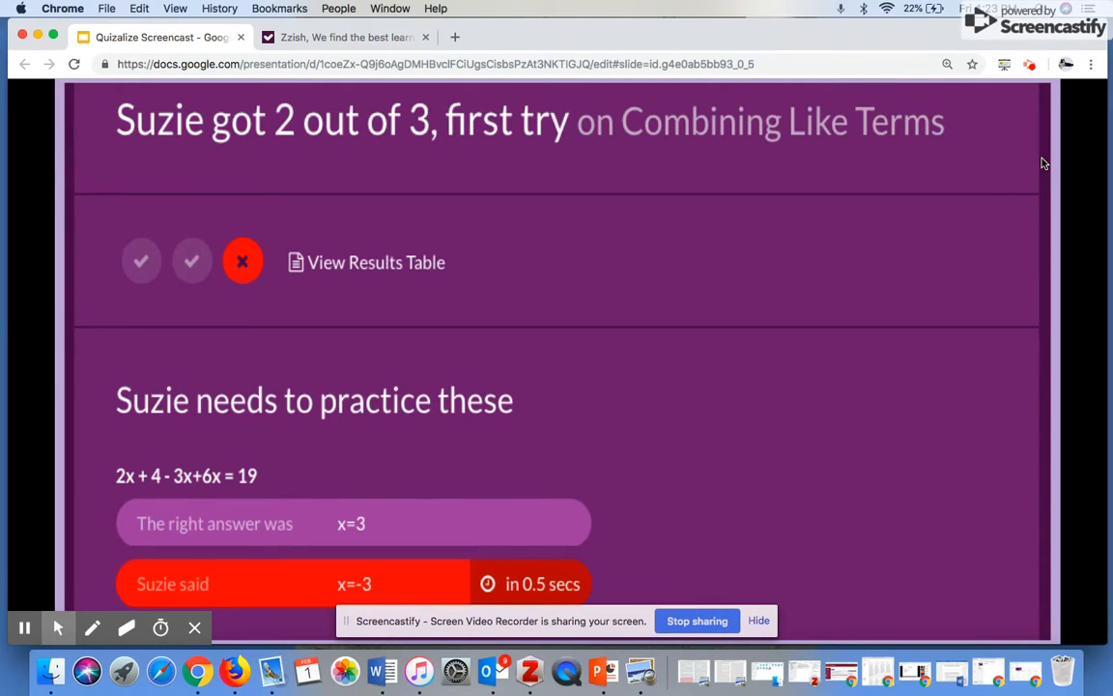
click(1042, 163)
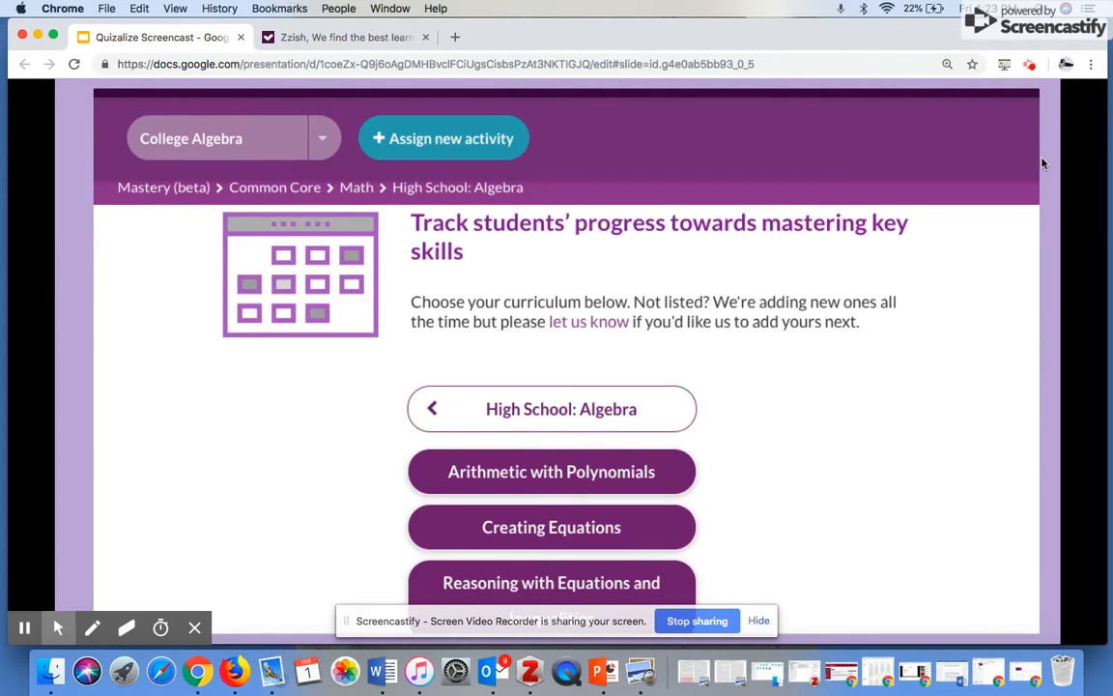
key(Right)
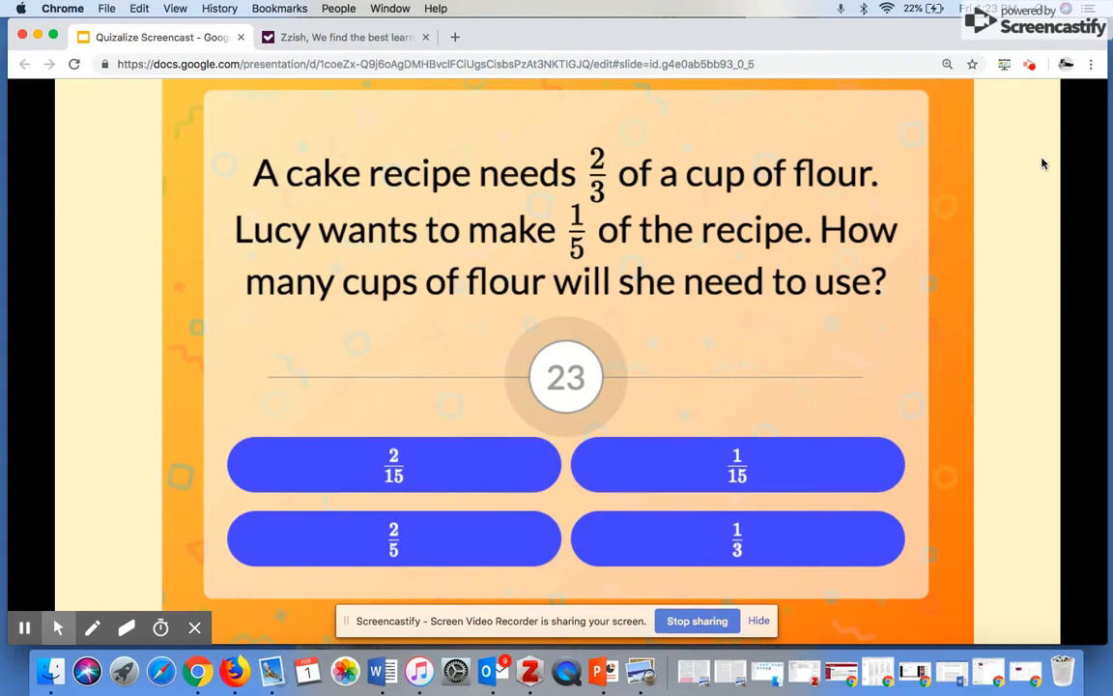
key(Right)
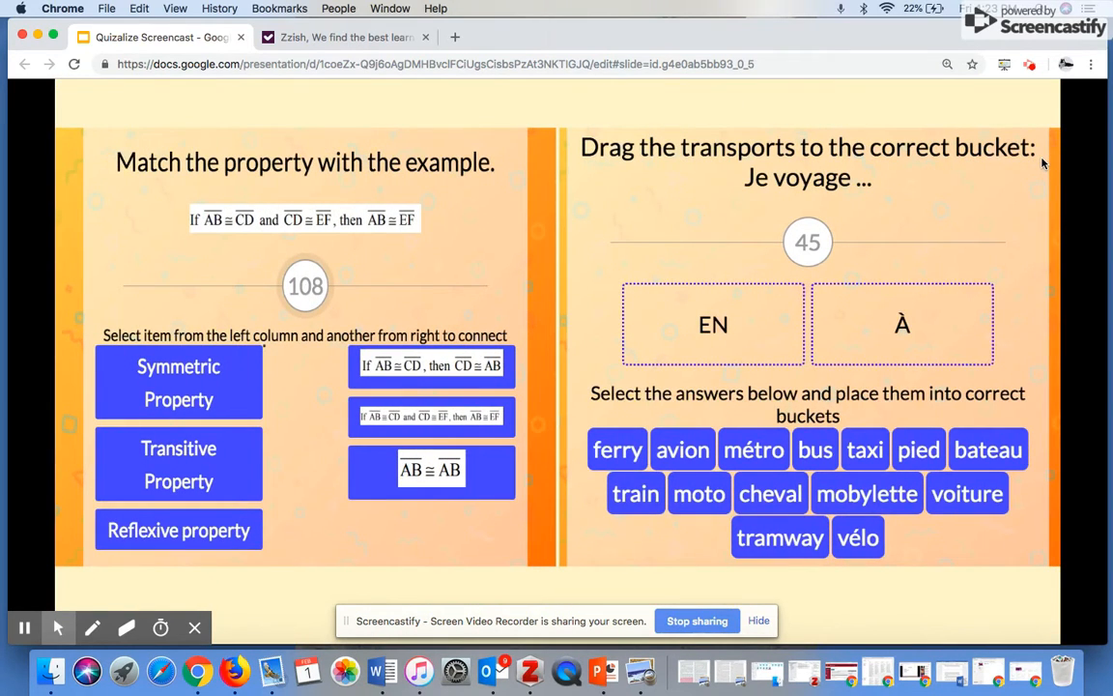
key(Right)
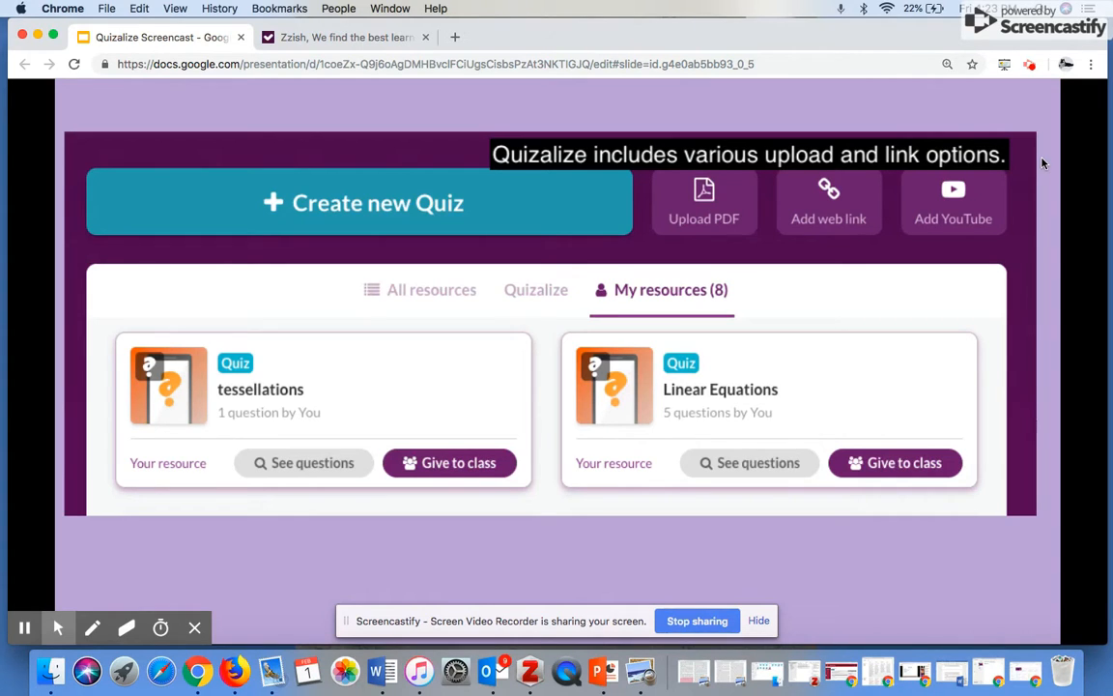
click(1042, 162)
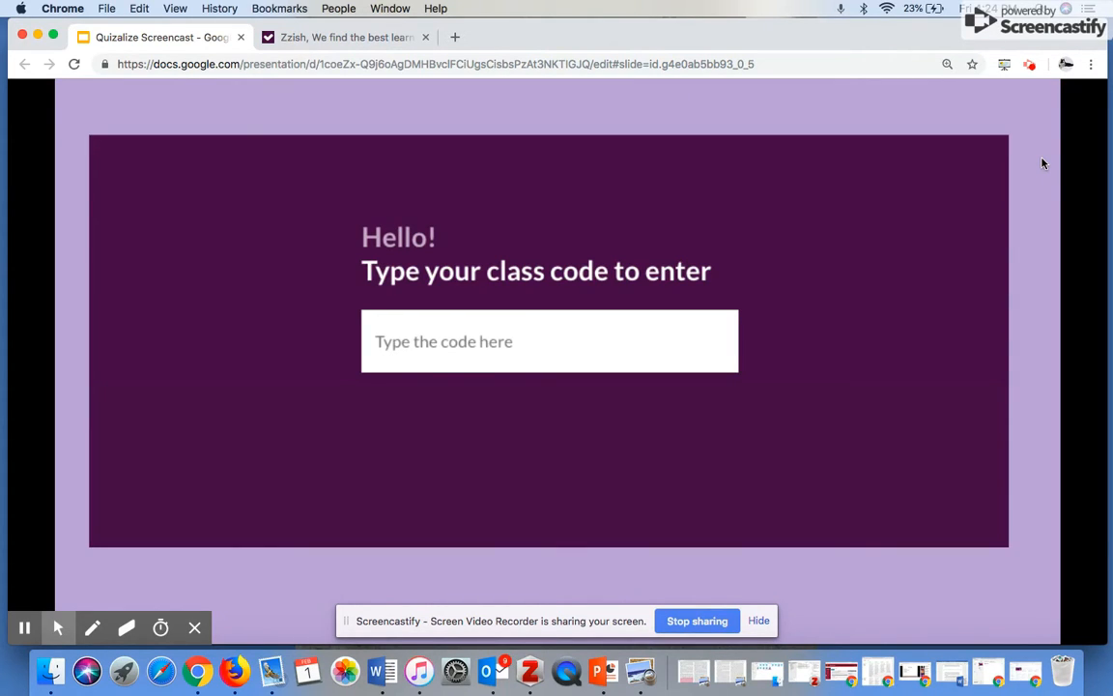
key(Right)
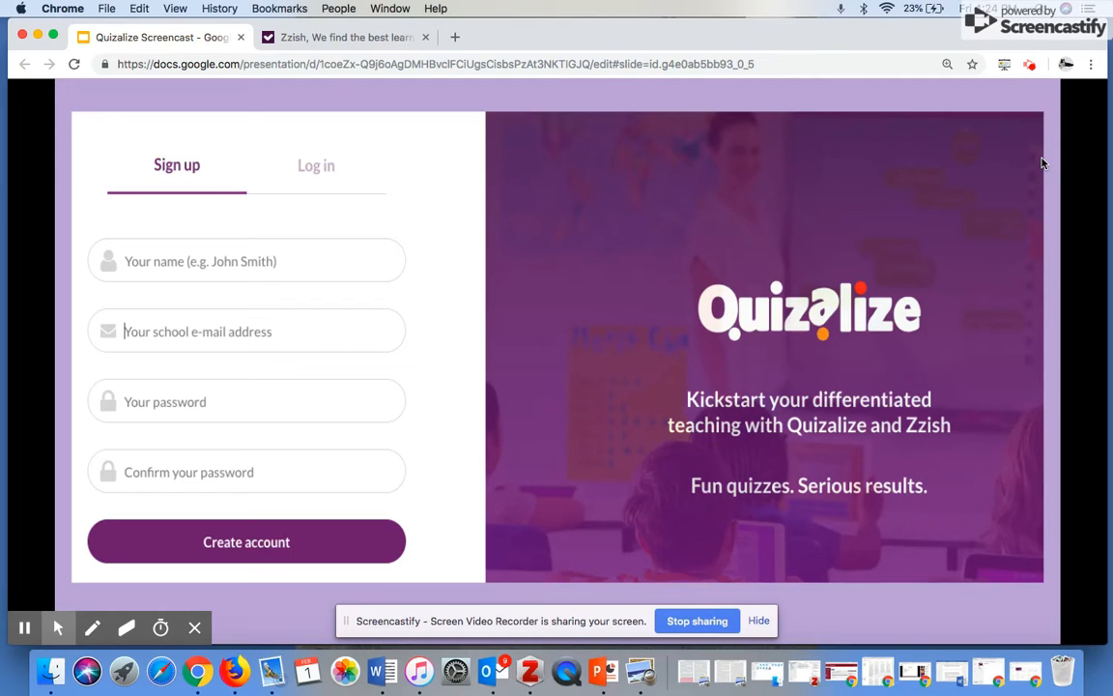
Switch to the Quizalize site and start creating a new quiz as an activity for the "practice for demo" class
click(302, 39)
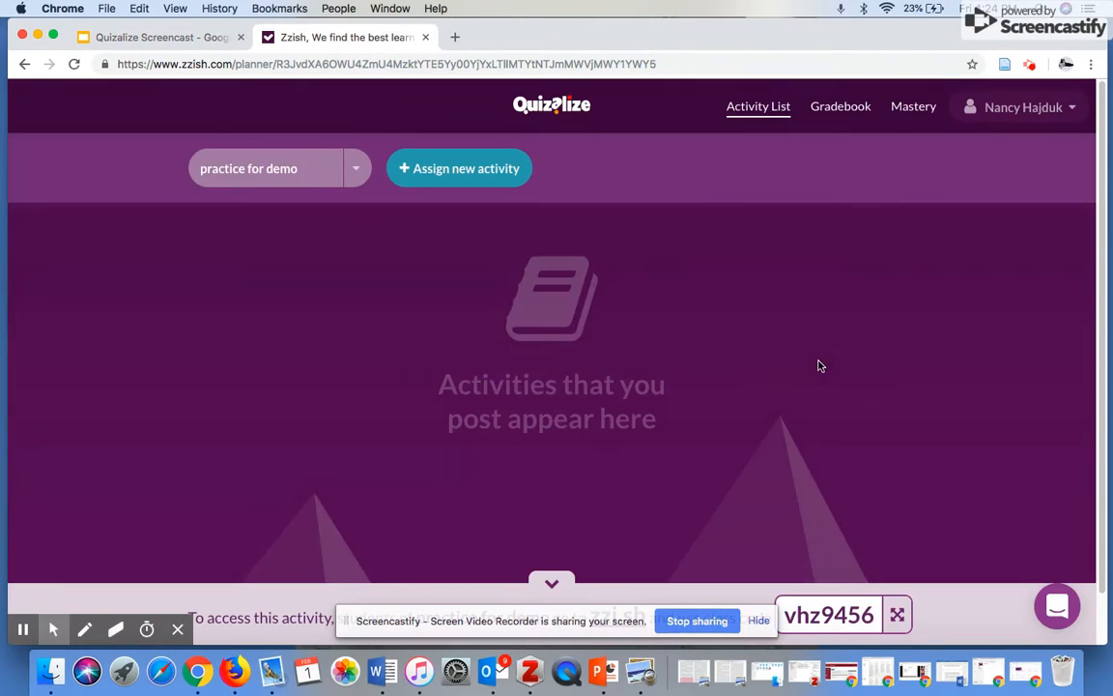
click(448, 181)
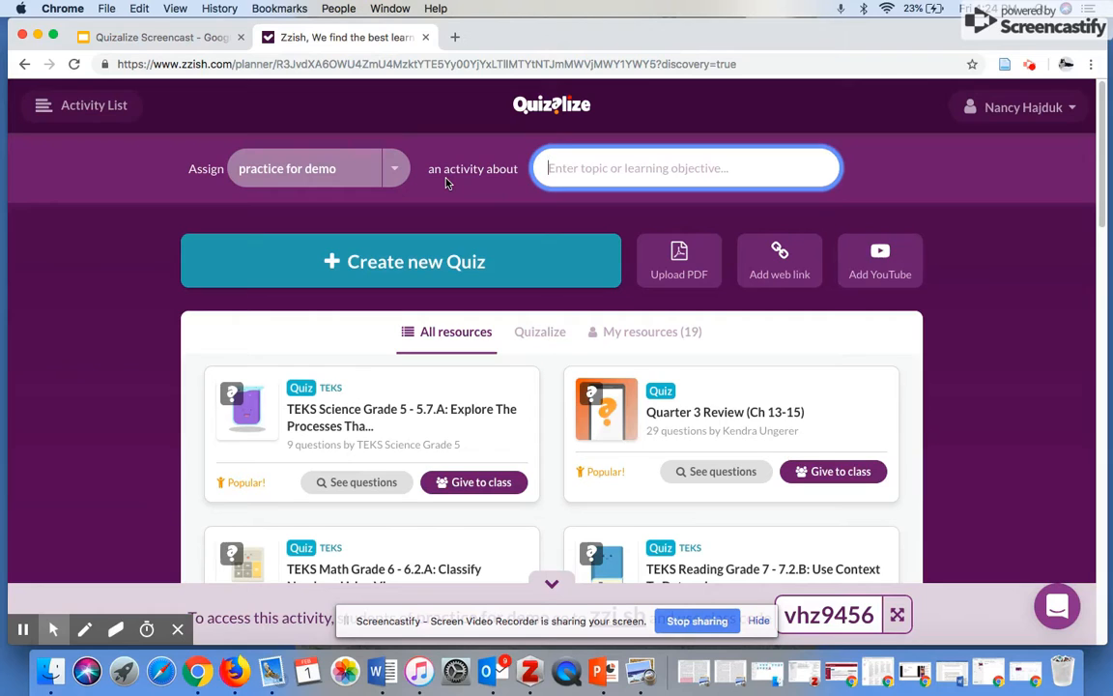
click(421, 261)
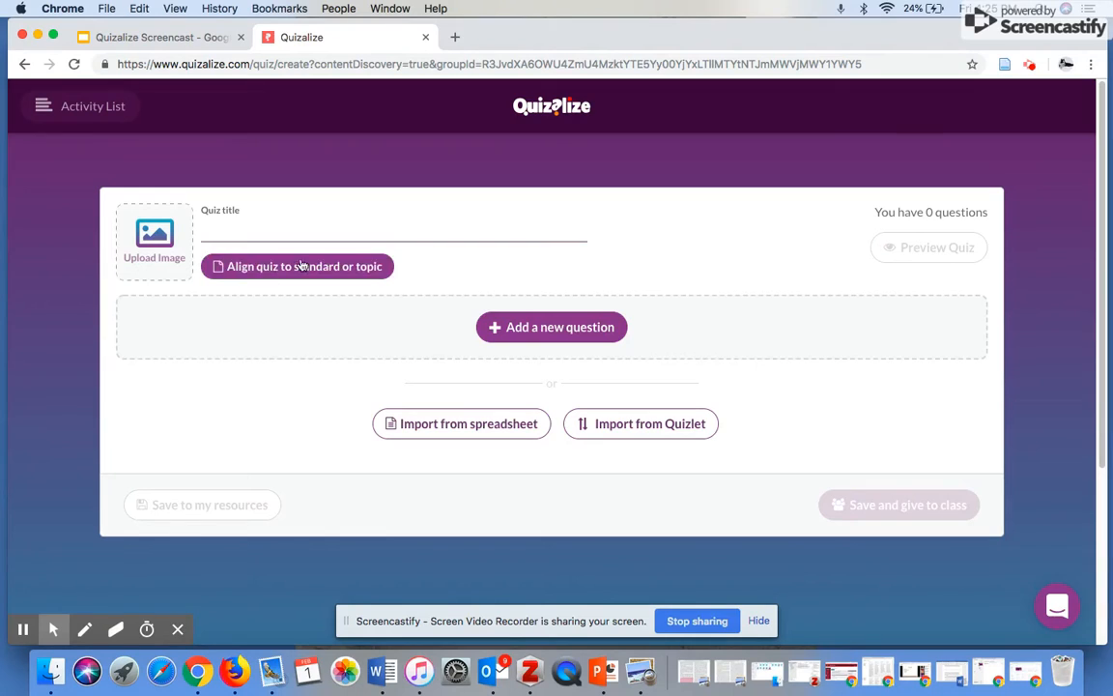
Title the quiz "Ratio problems" and add a new question to it
click(278, 229)
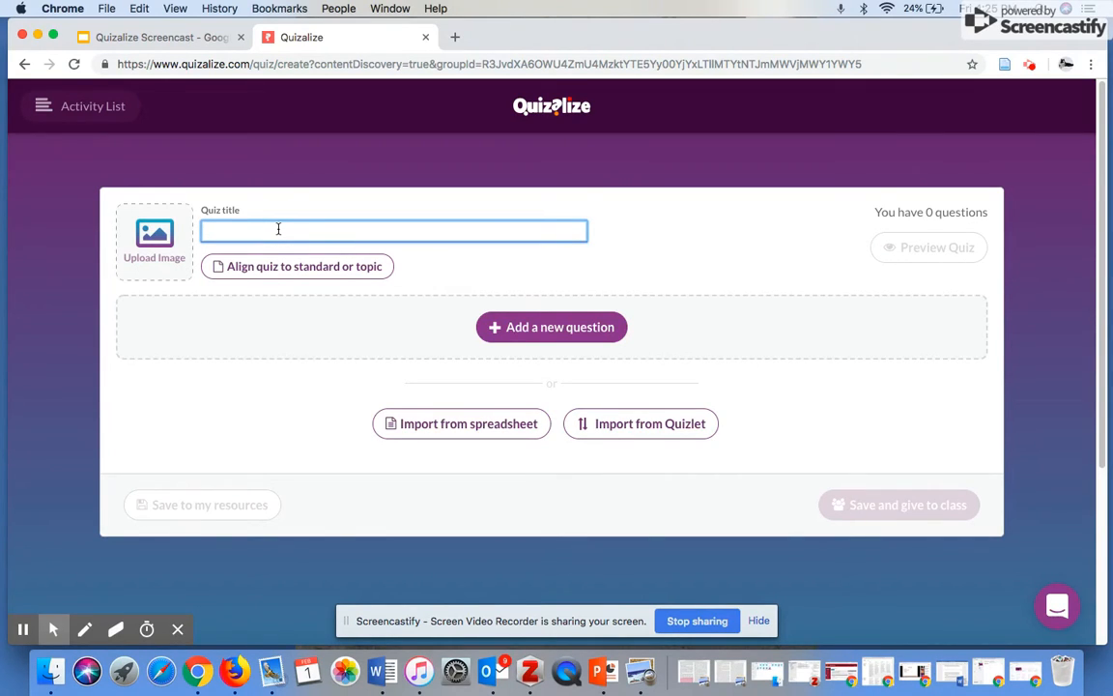
text(Ratio)
text(problems)
click(546, 329)
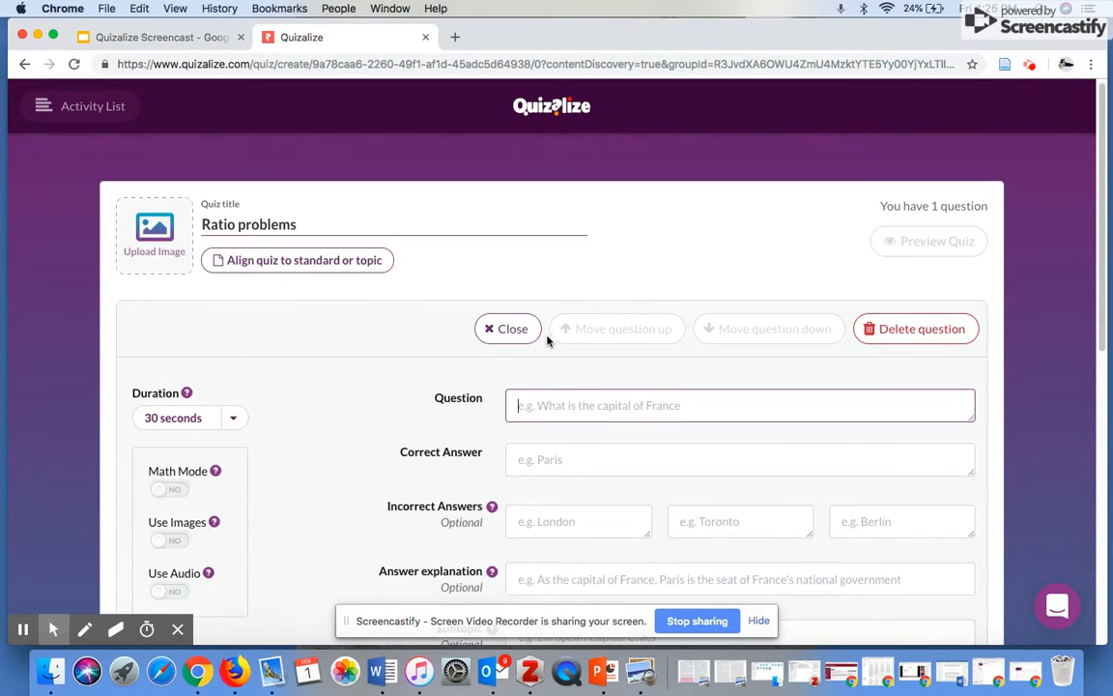
Enable images for the question and upload "a_recipe pic.JPG" from the Desktop folder as its image
scroll(329, 385, down, 3)
scroll(329, 384, down, 1)
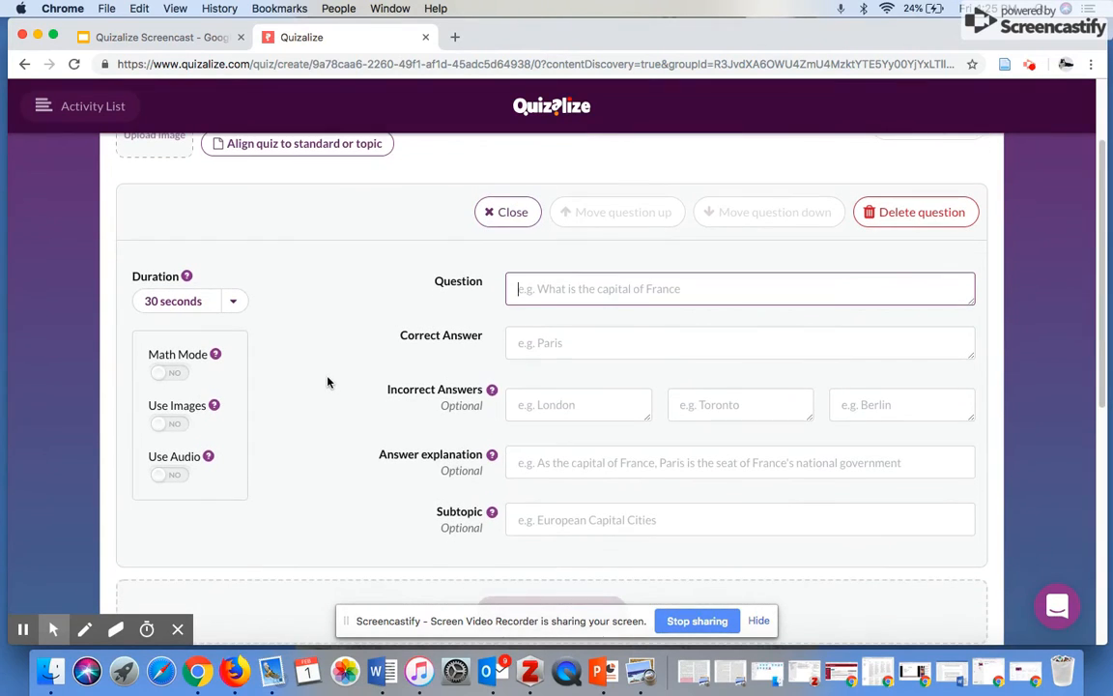
click(171, 424)
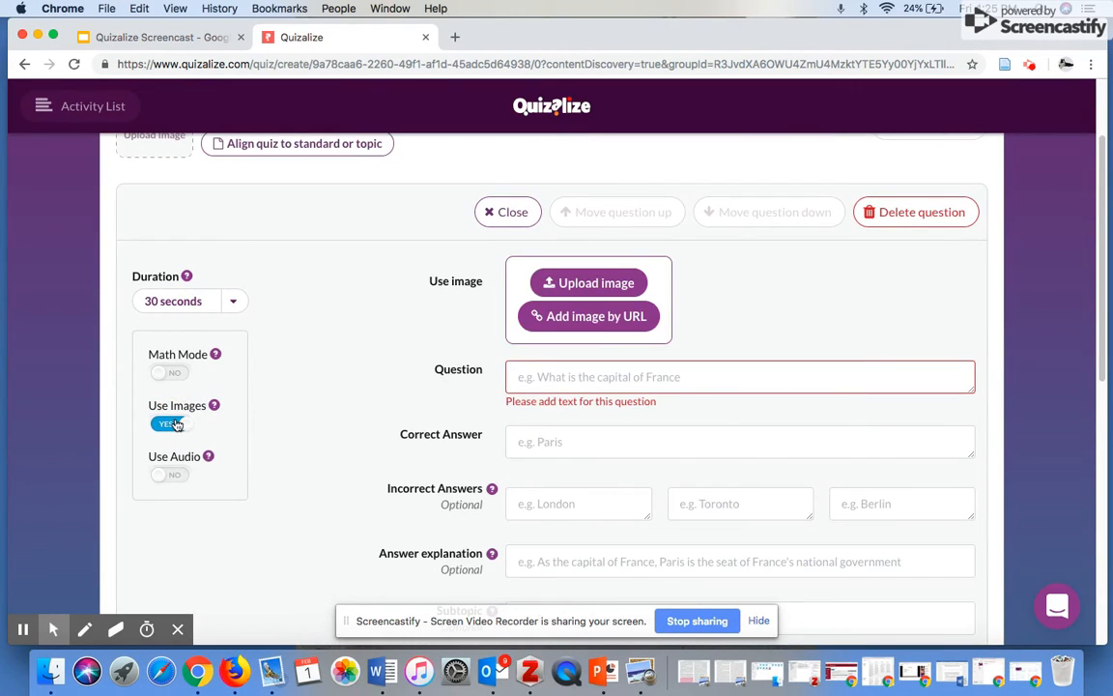
scroll(370, 342, down, 1)
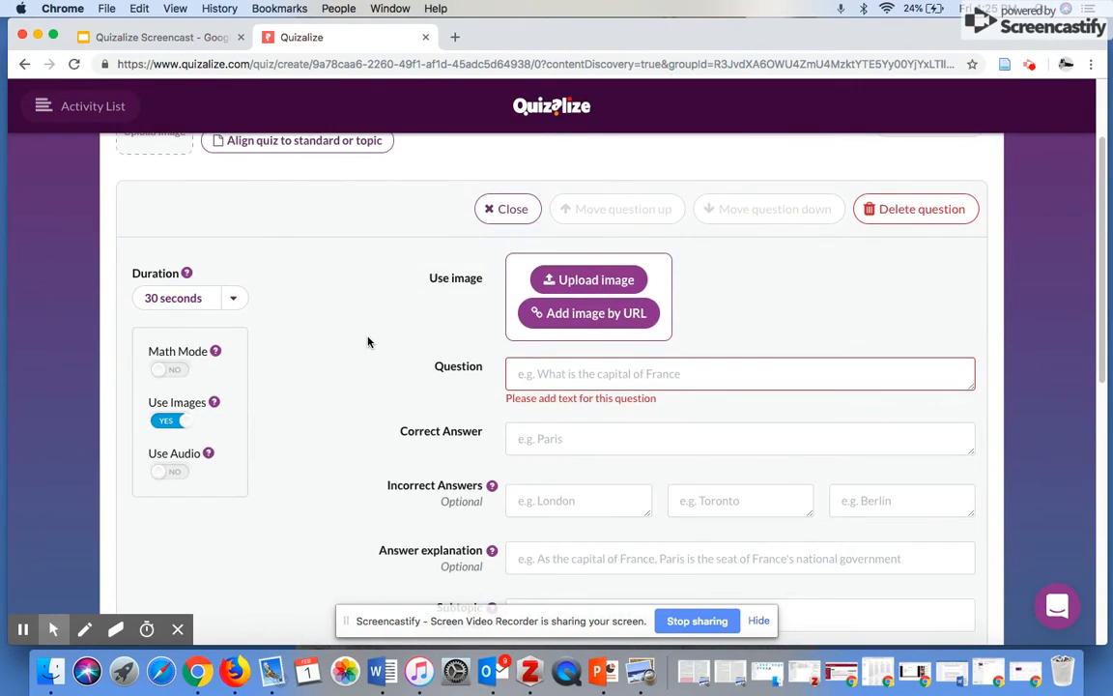
click(589, 281)
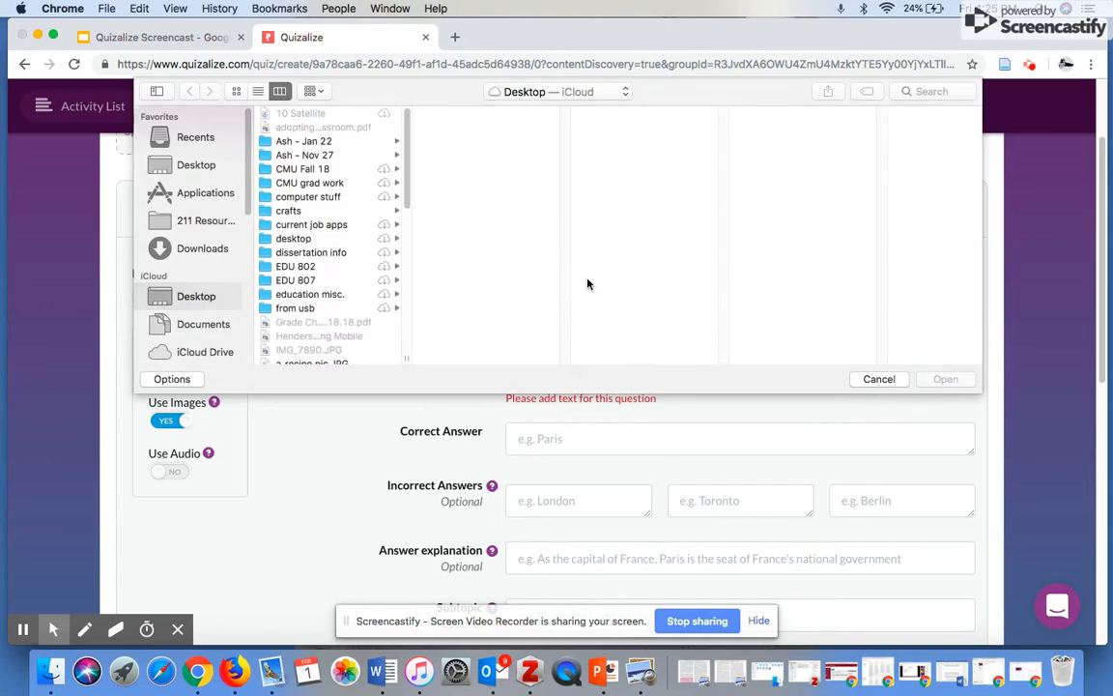
click(190, 166)
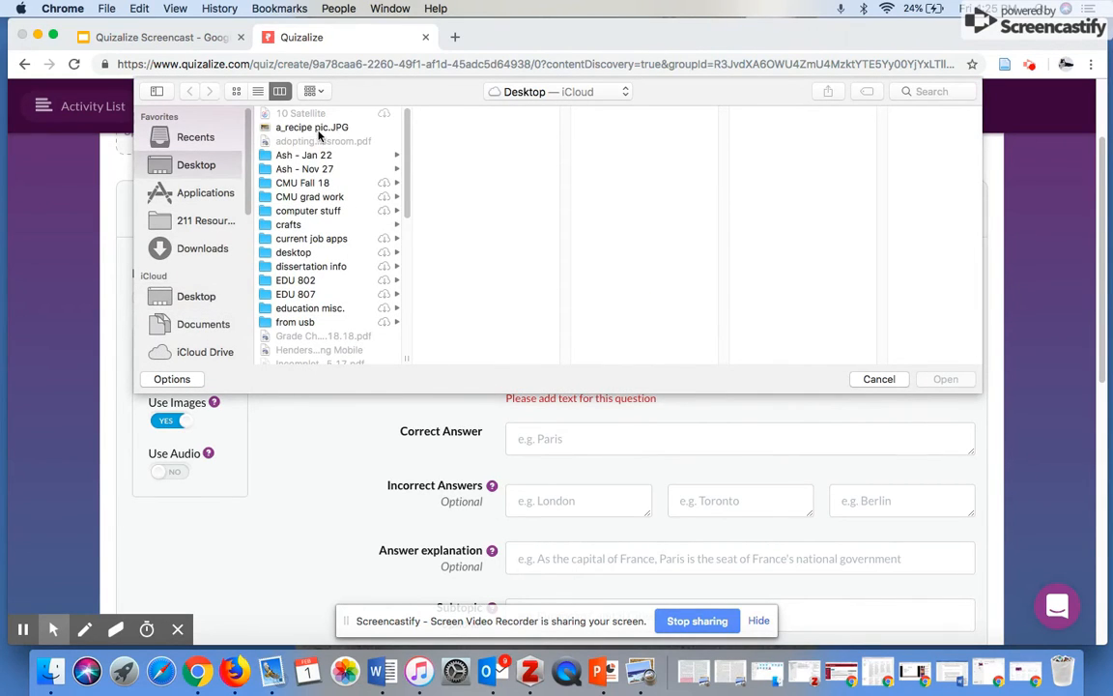
click(290, 127)
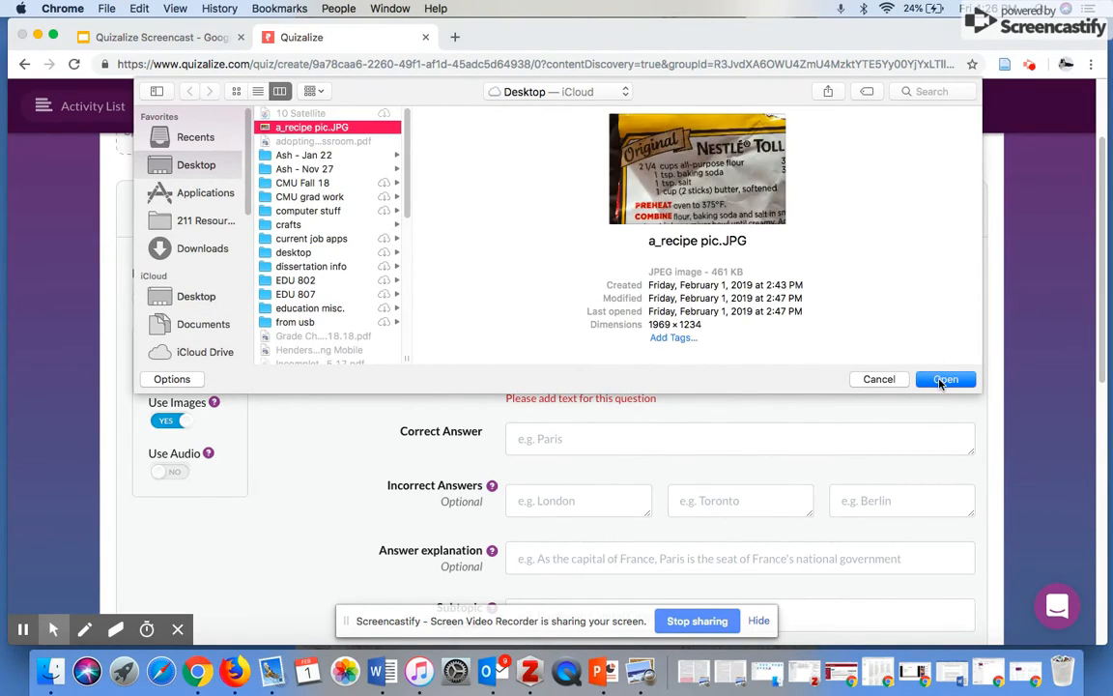
click(942, 379)
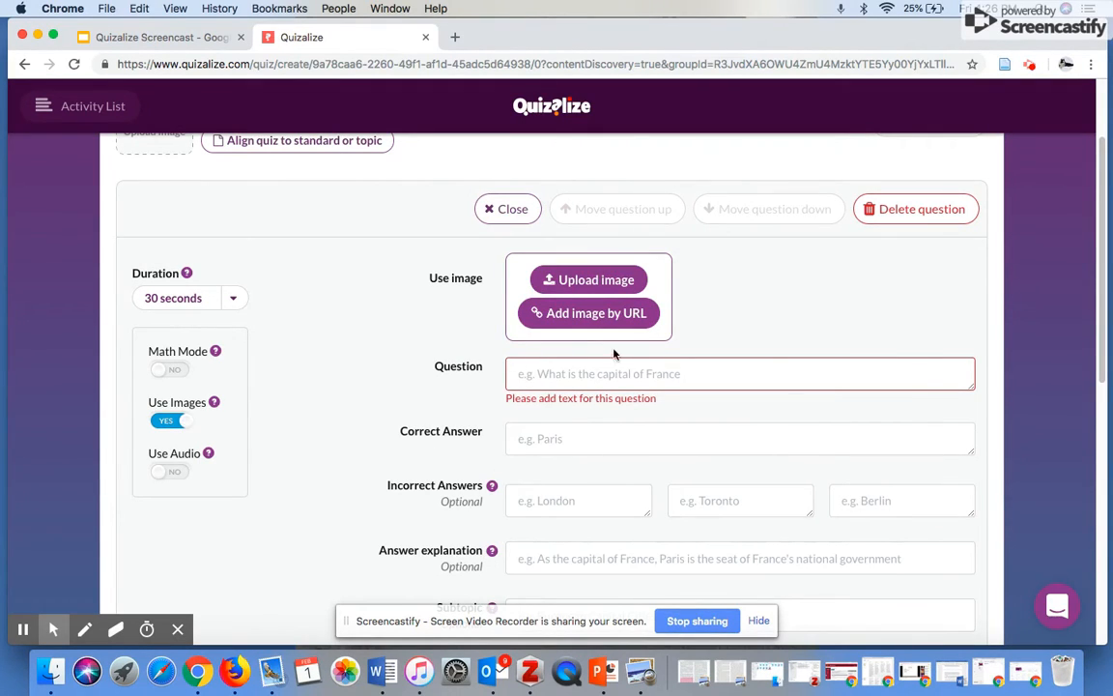
Enter the question "My recipe for cookies makes 5 dozen but I only want to make 2 dozen. How much flour will I need?"
click(560, 374)
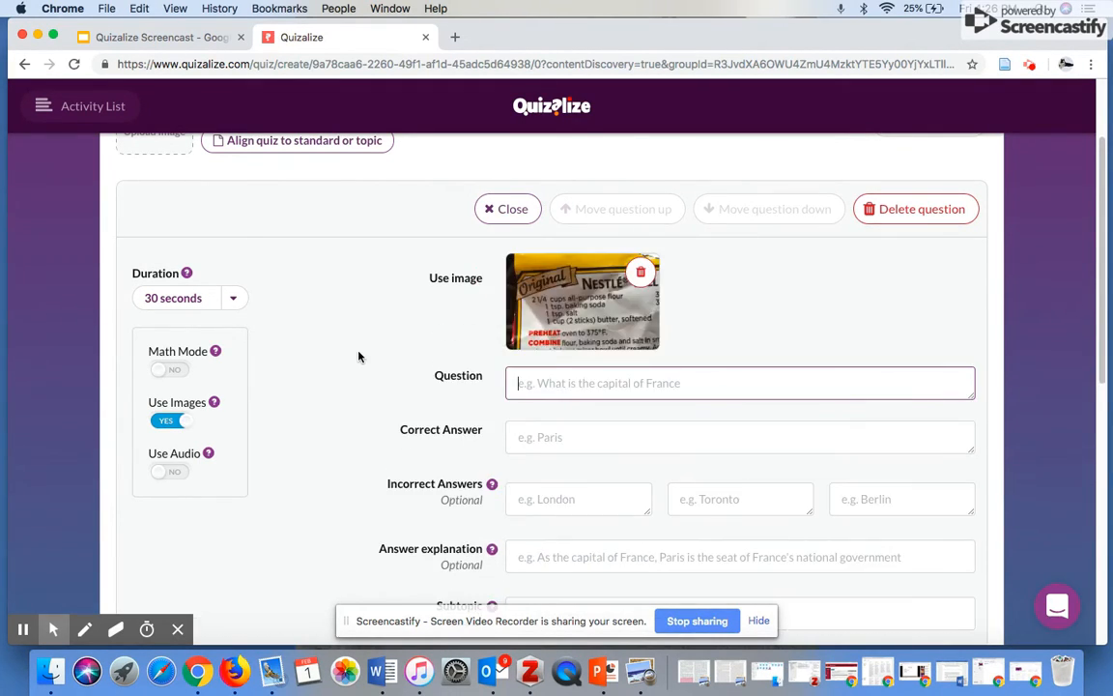
text(My)
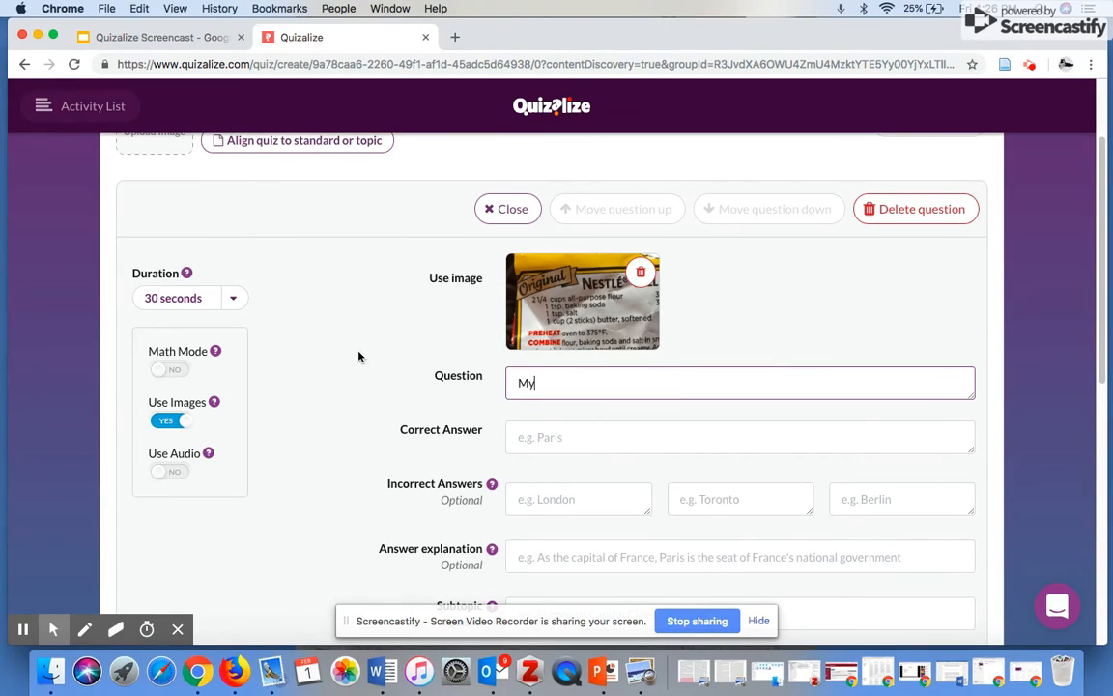
text( recipe for cookies makes)
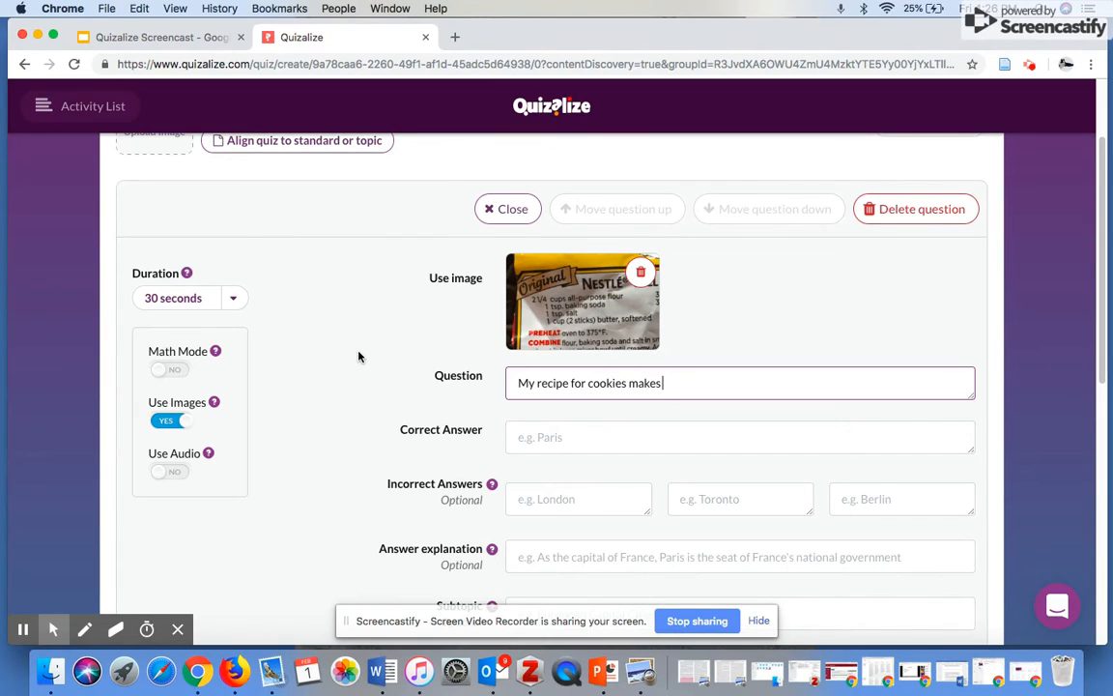
text( a)
text(5 dozen but i)
text( only want to make)
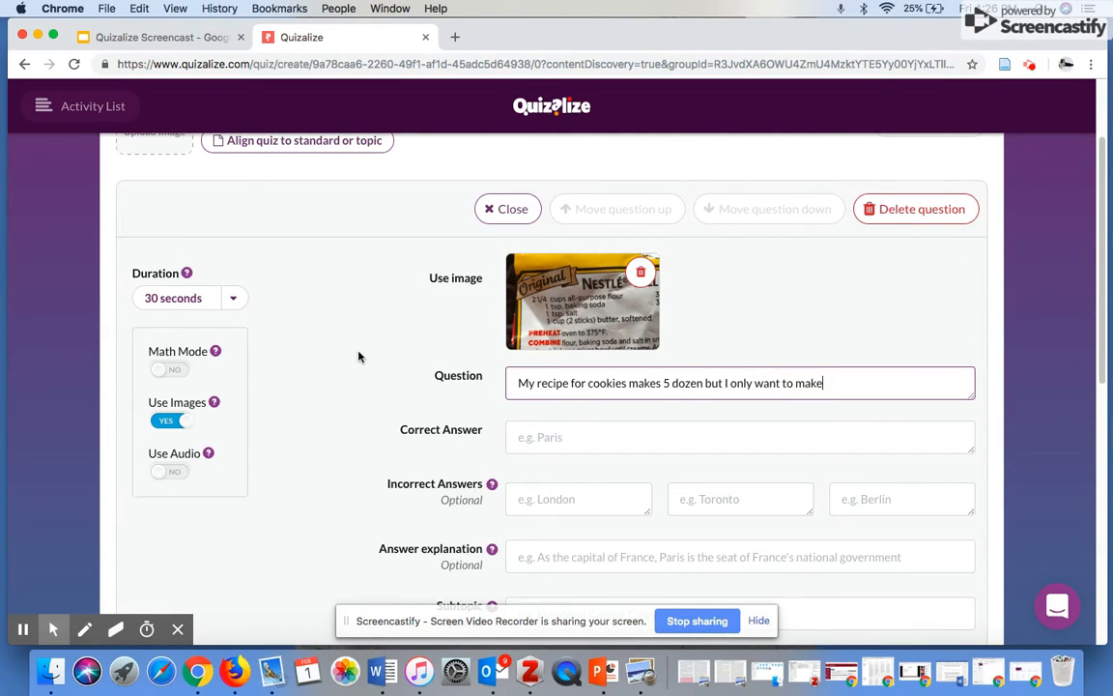
text( 2 dozen. How much)
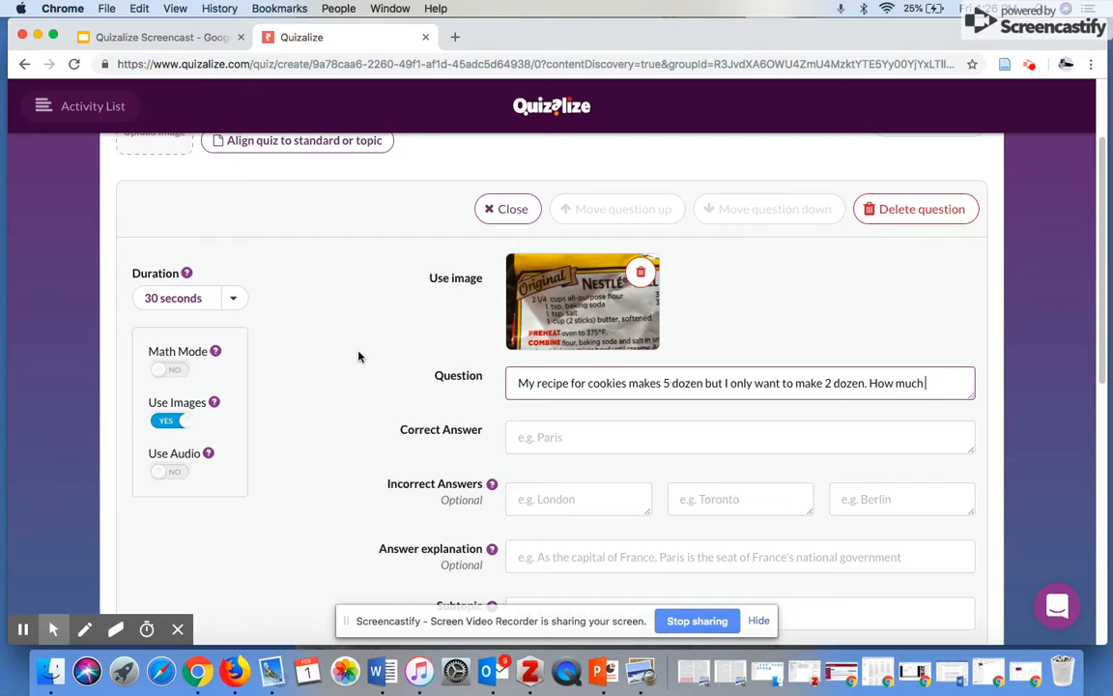
text( flour will)
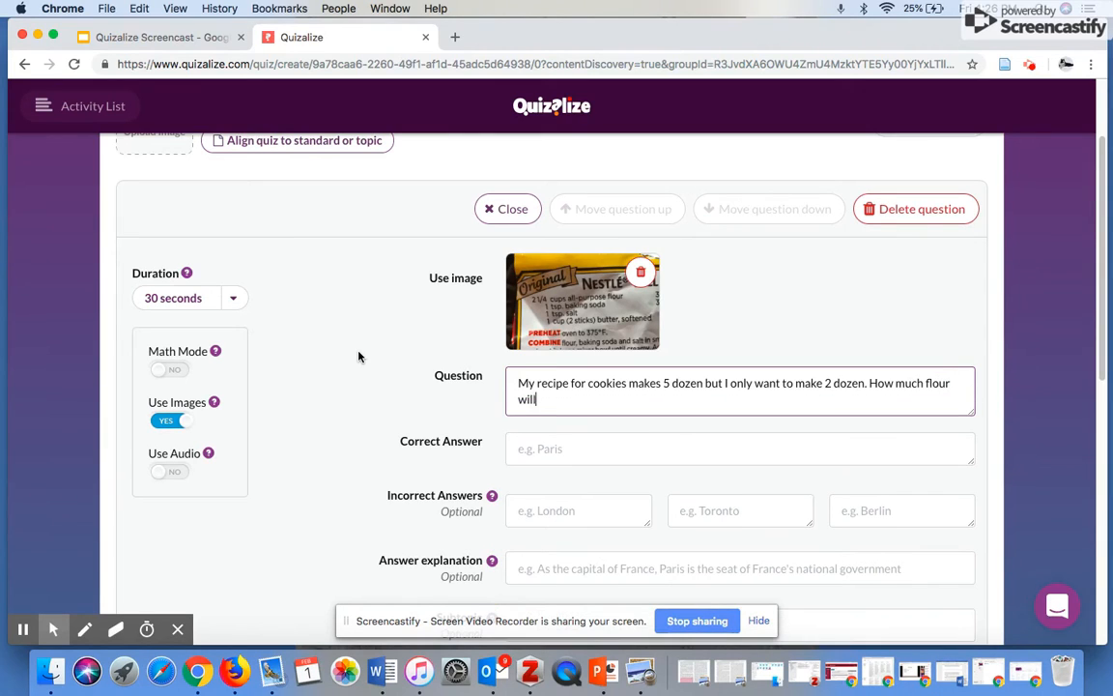
text( I need?)
Enter "9/10 cup" as the correct answer to the flour question
scroll(854, 419, down, 1)
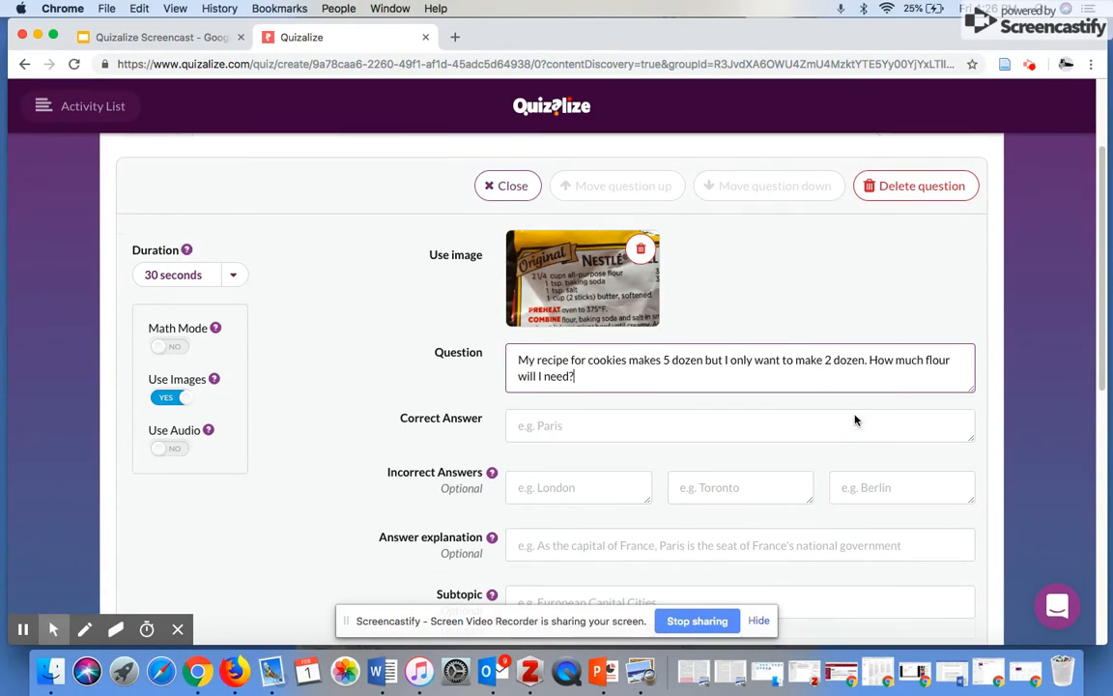
click(534, 426)
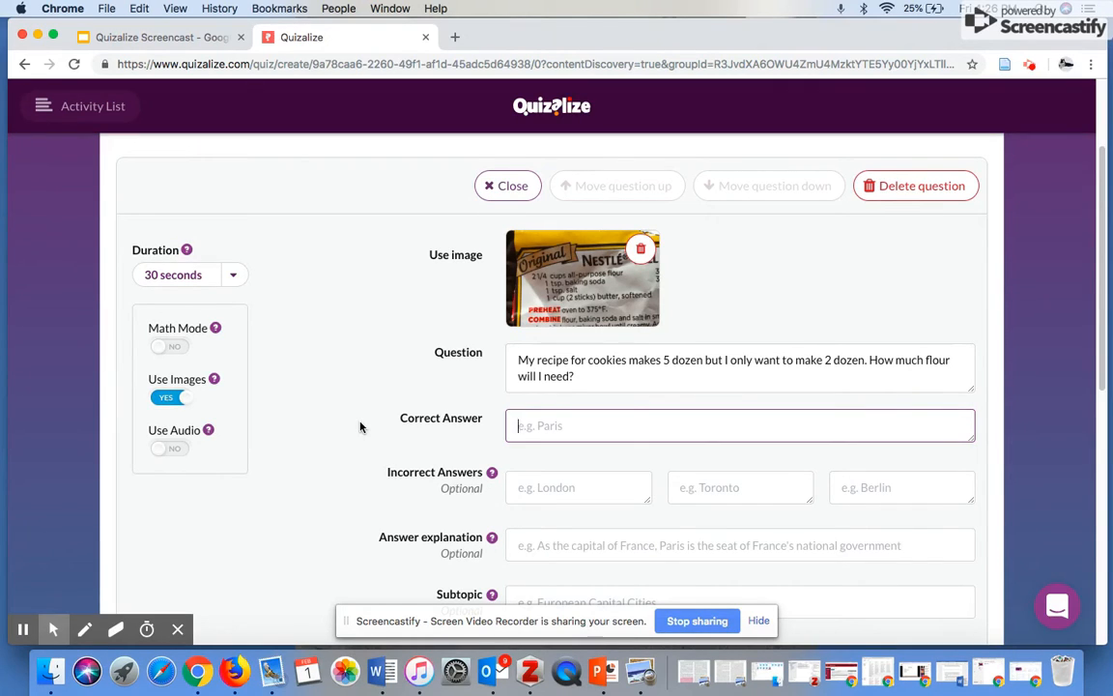
text(9/10 cup)
Enter "1/3 cup", "2/5 cup" and "7/8 cup" as the three incorrect answers to the flour question
click(560, 485)
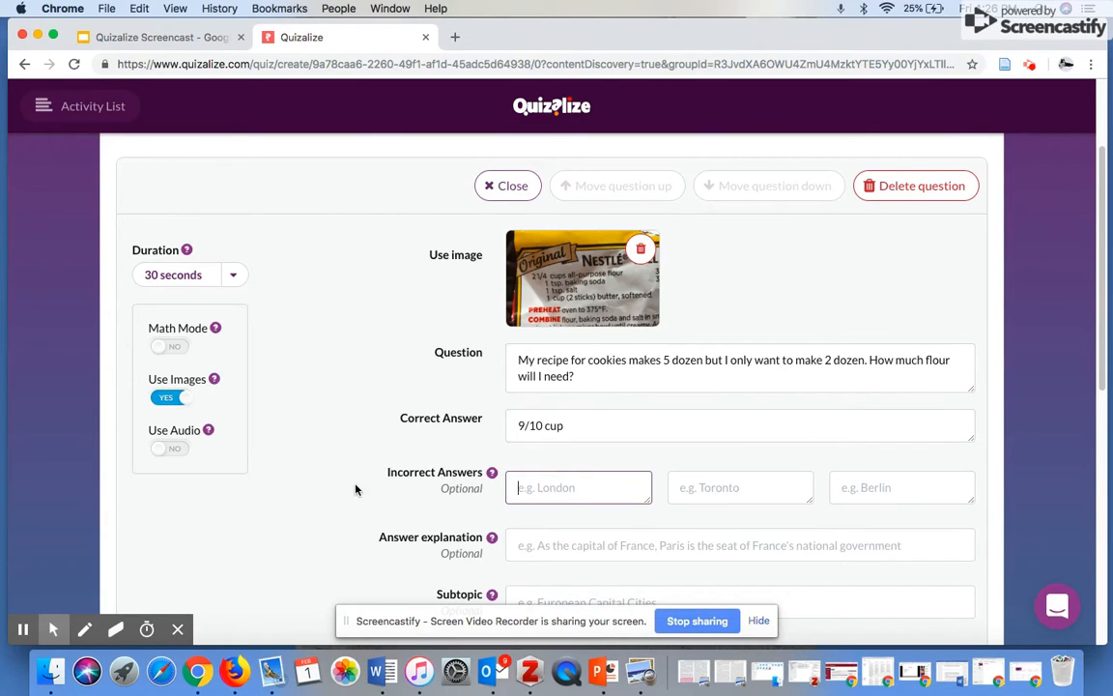
scroll(349, 474, down, 1)
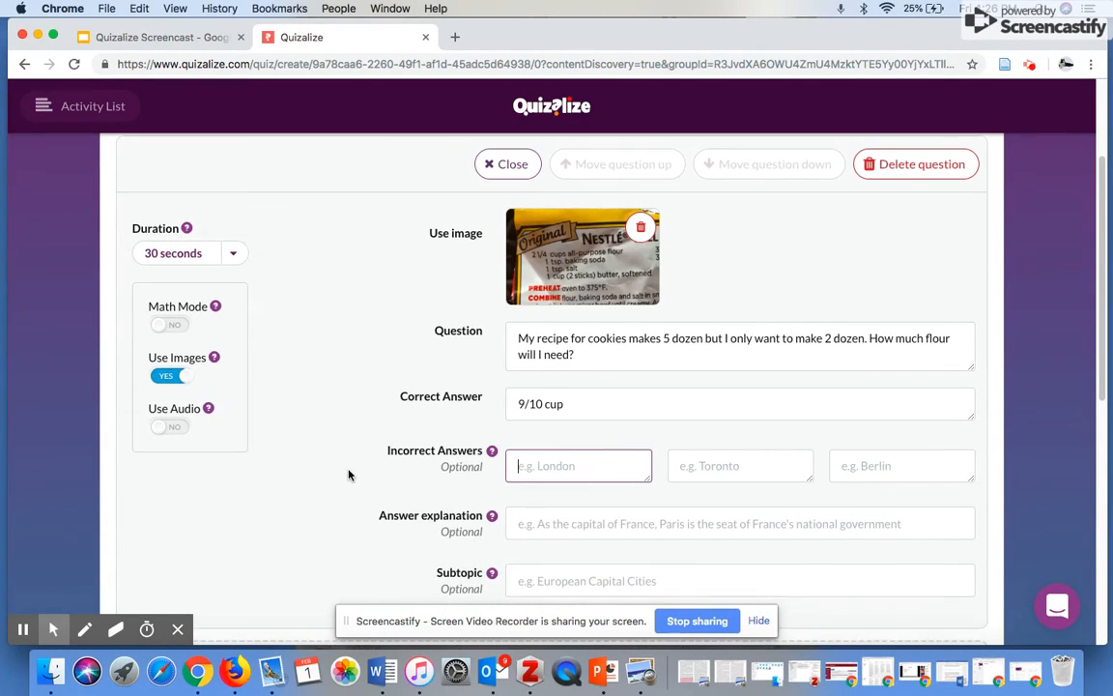
text(1/3 cup)
key(Tab)
text(2/5 cup)
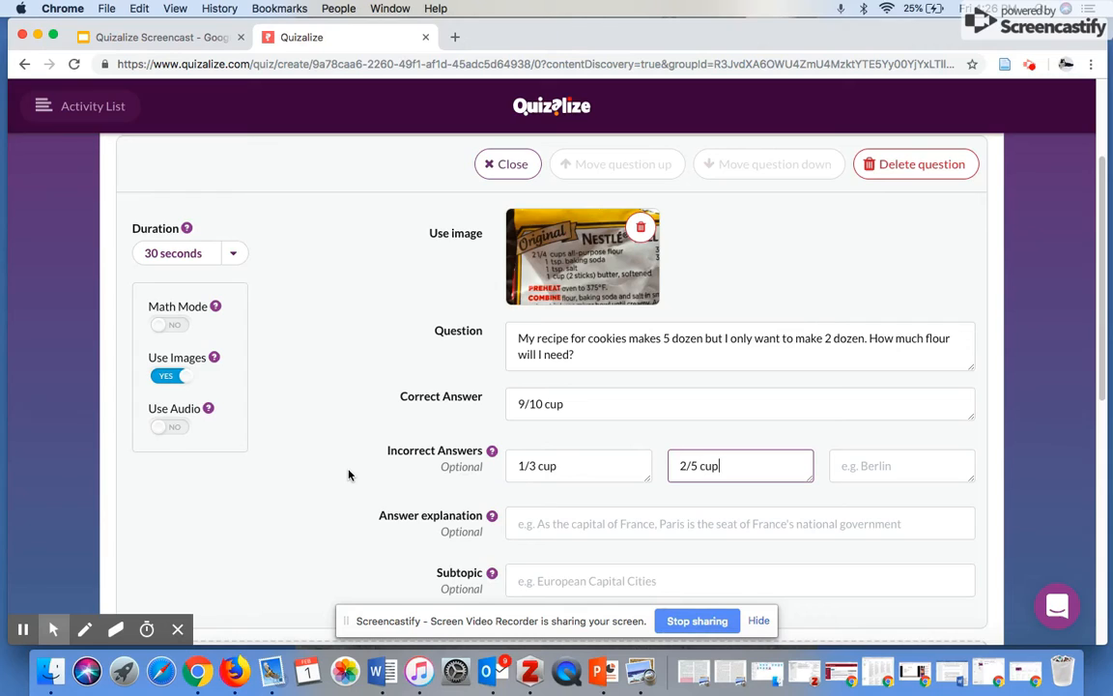
key(Tab)
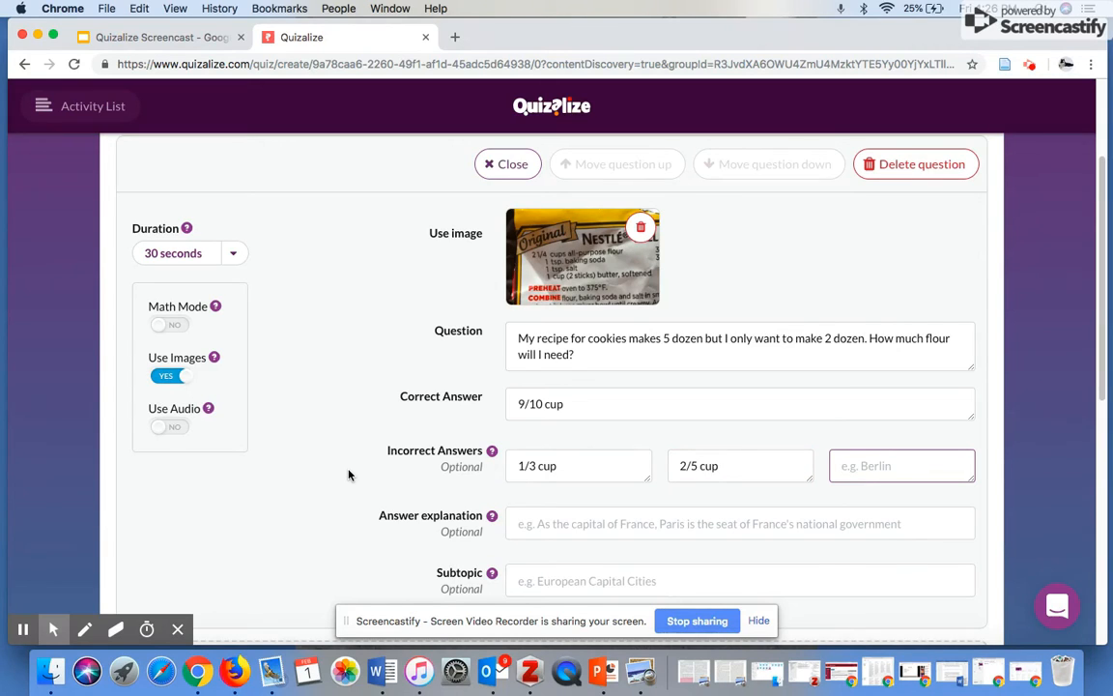
text(7/8 cup)
Begin the answer explanation with "Write 2 1/4 as 9/4 and let x = flour amount for 2 dozen."
click(545, 525)
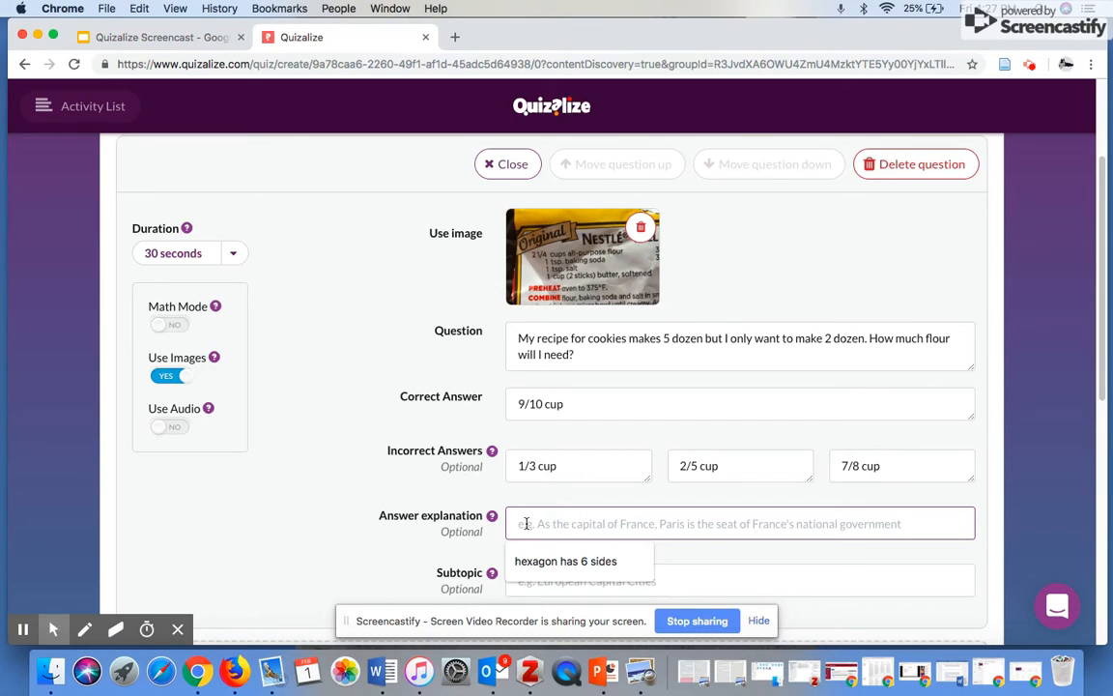
text(Vrite)
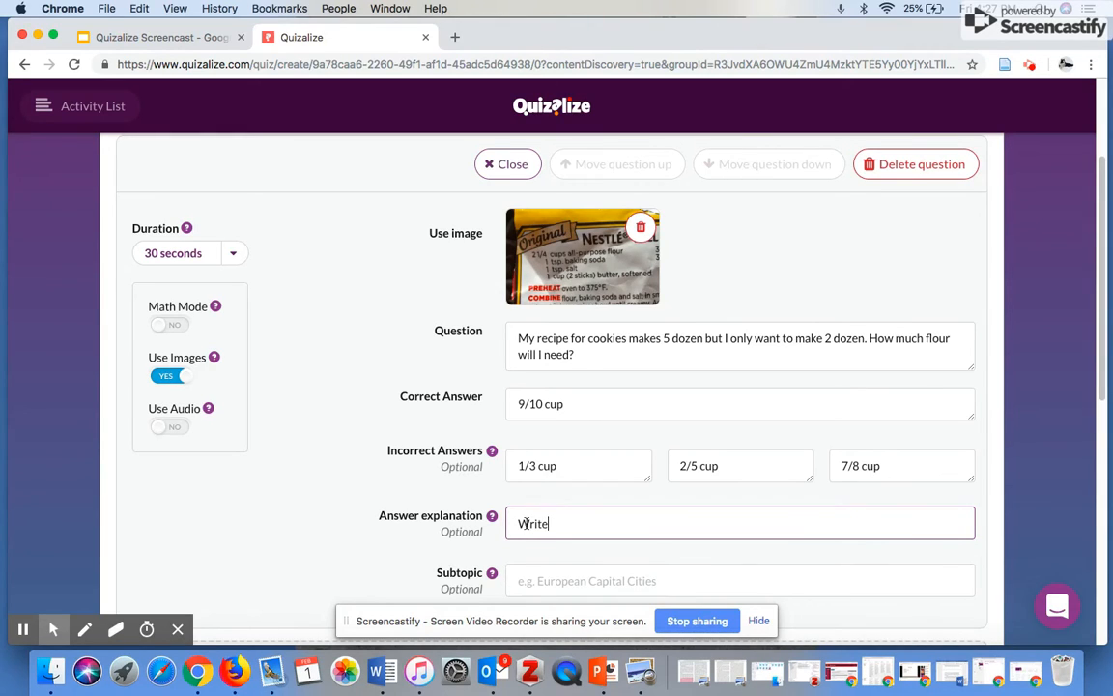
text( 2 1/4 as 9/4 and let x = )
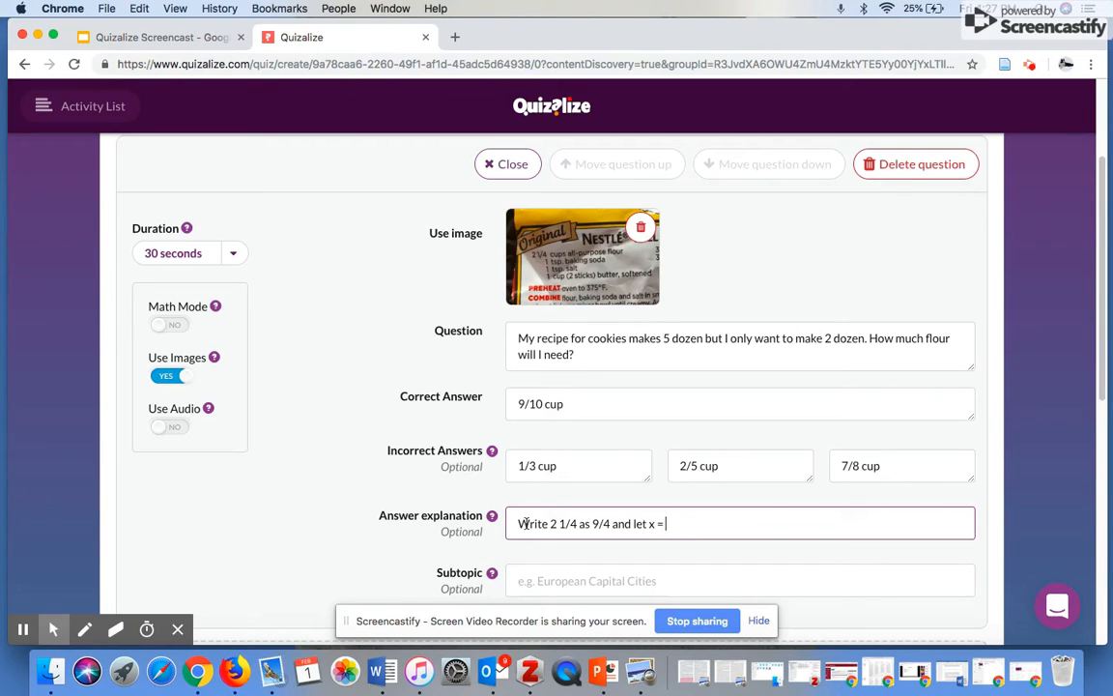
text(fou)
key(BackSpace)
text(lour amount for 2 doz)
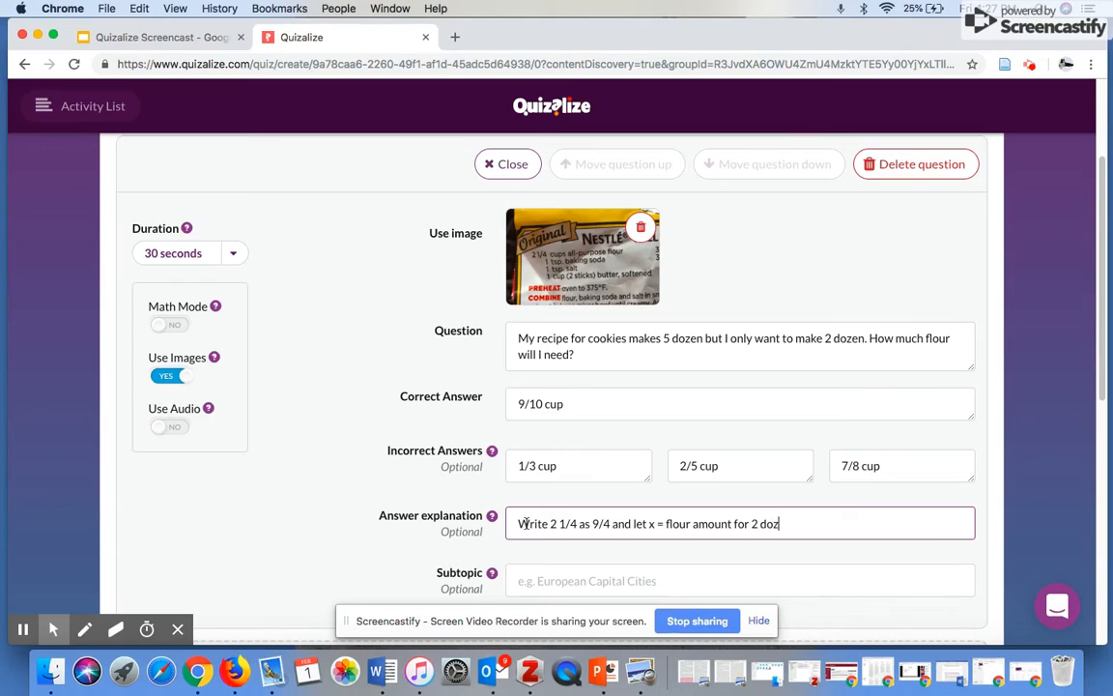
Complete the answer explanation with "Set up the ratio of (2 1/4) /5 = x /2. Solve for x."
text(en. Set up the ratio of)
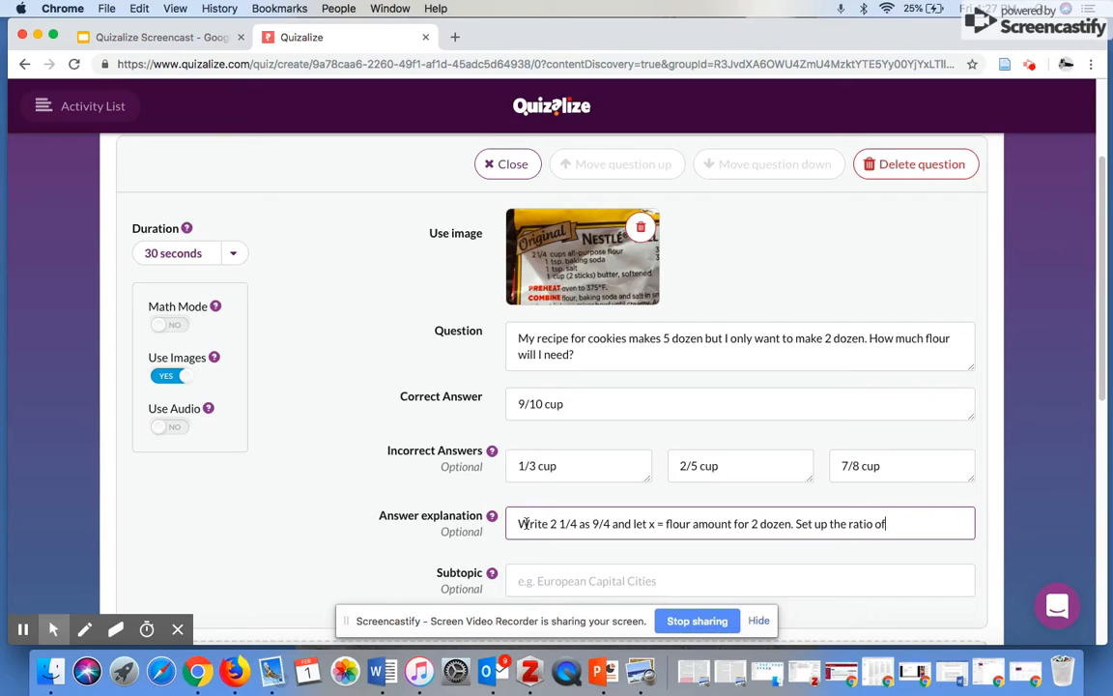
text( (2 1/4)/5 = x /2. So)
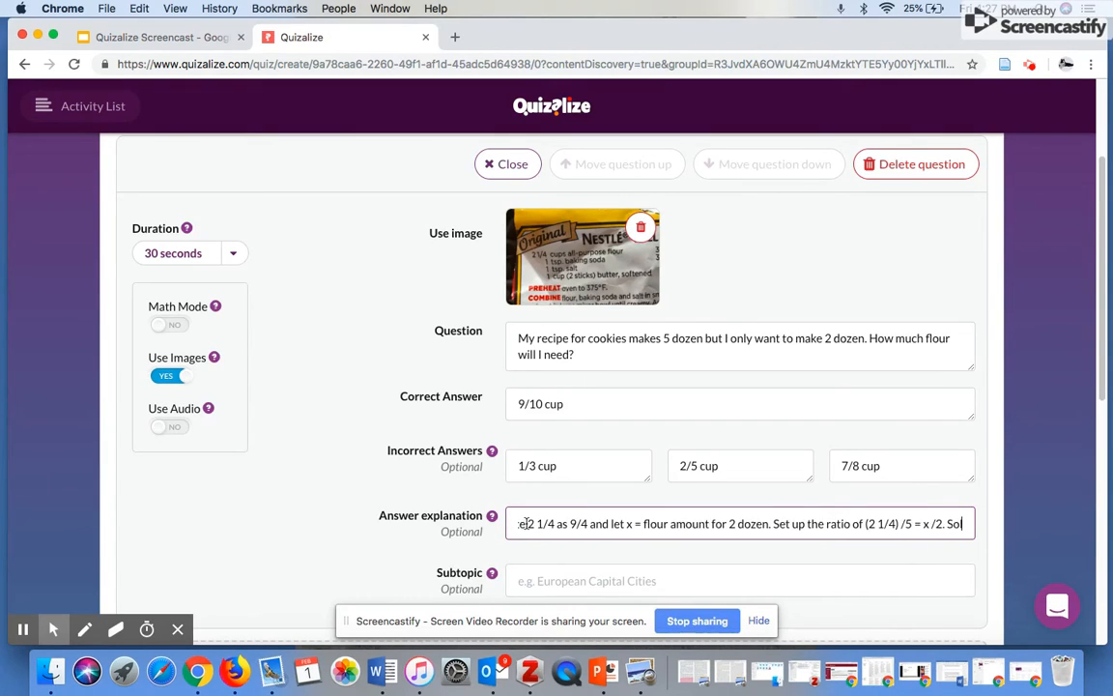
text(lve for x.)
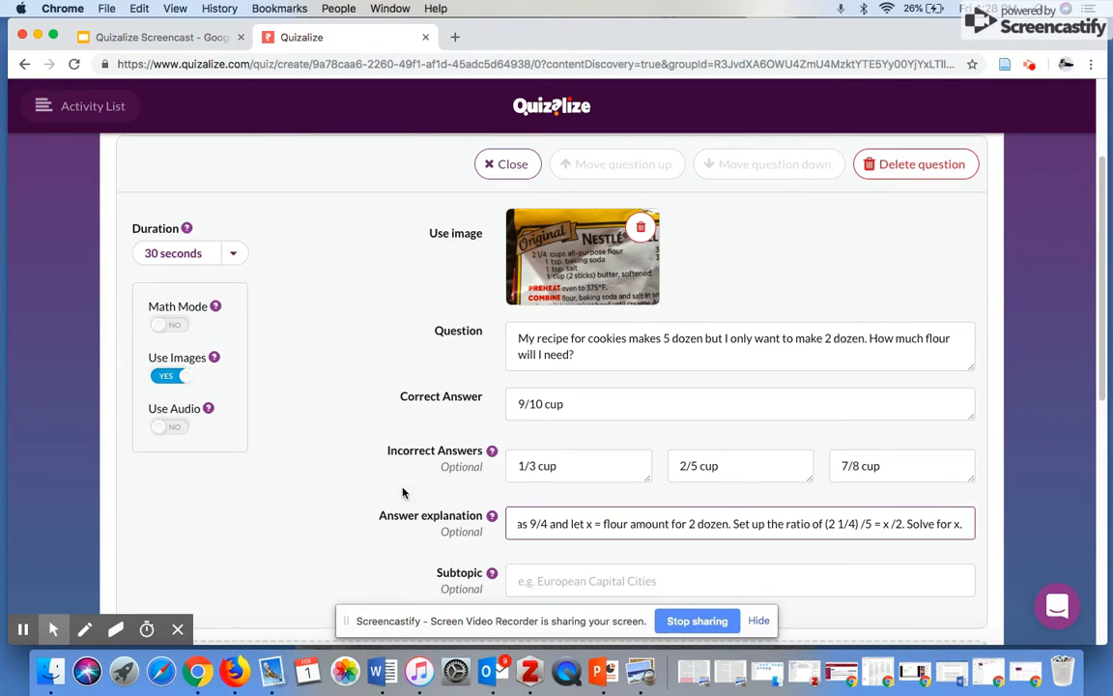
scroll(723, 497, down, 5)
text(.)
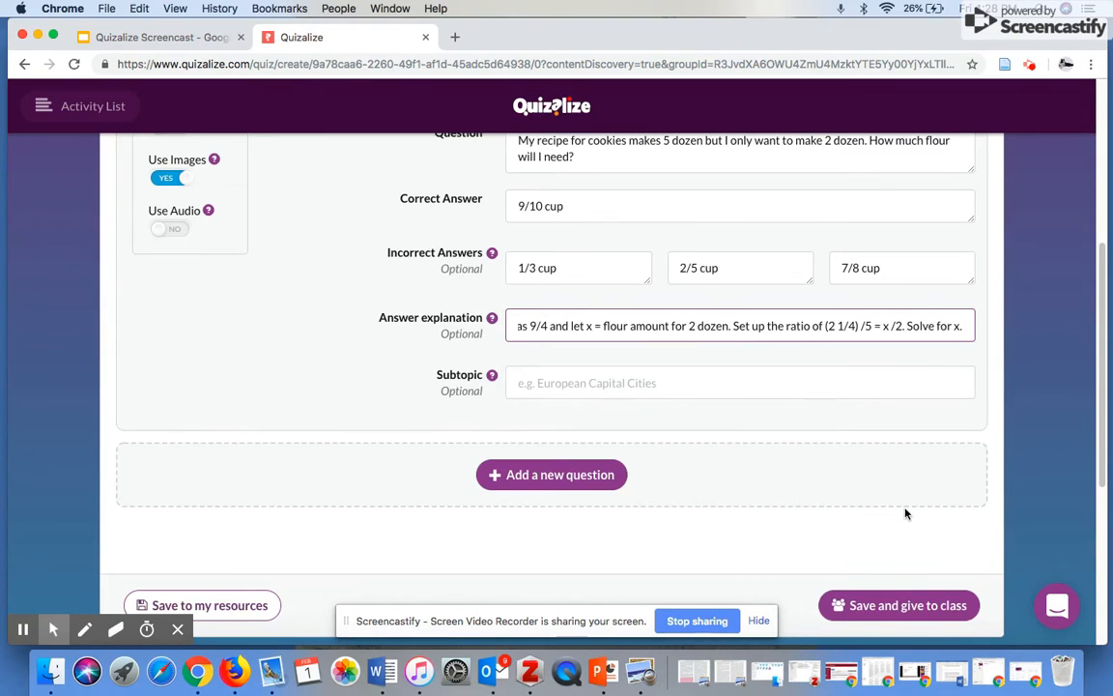
Preview the quiz as a student, start the activity and answer the flour question with "2/5 cup"
scroll(865, 500, up, 9)
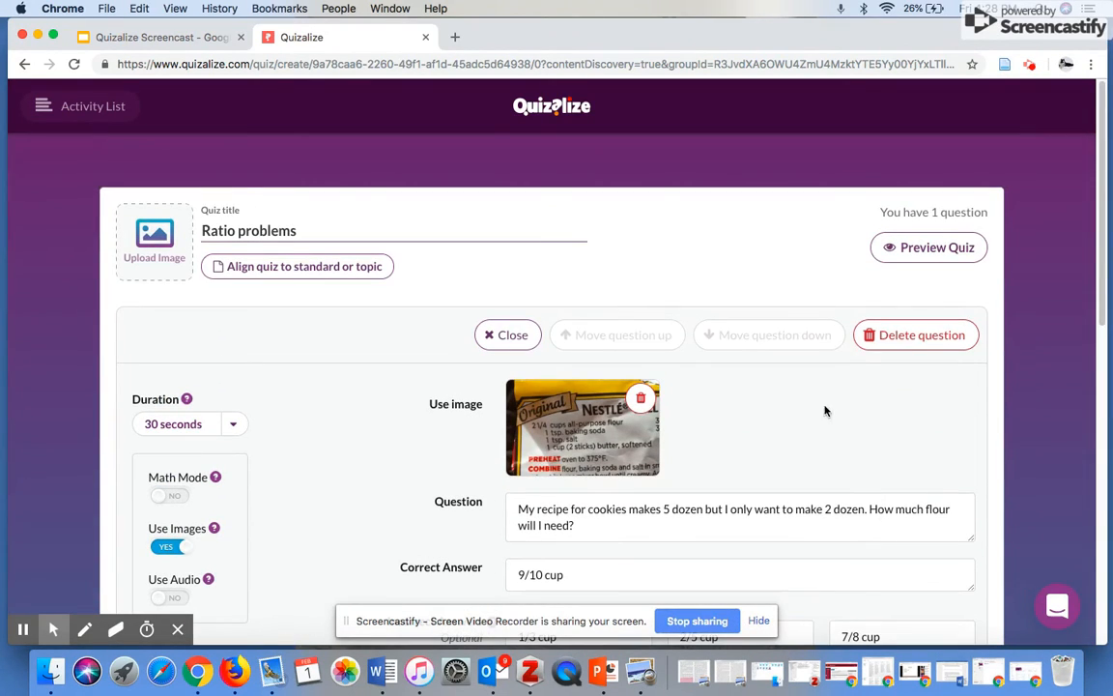
click(930, 249)
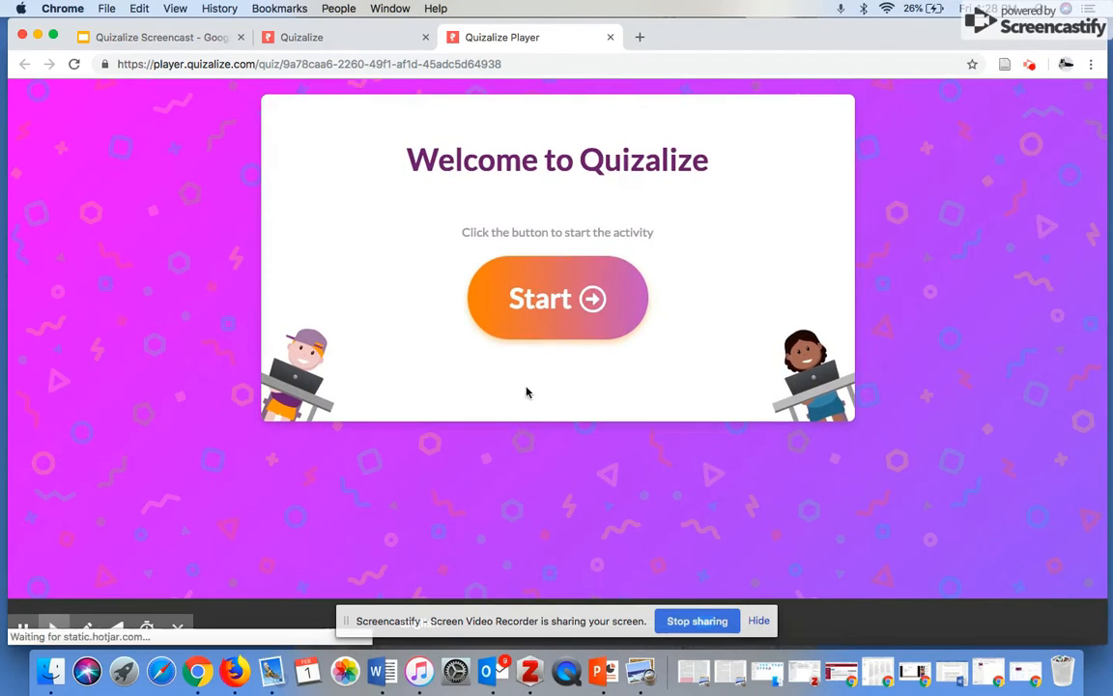
click(548, 307)
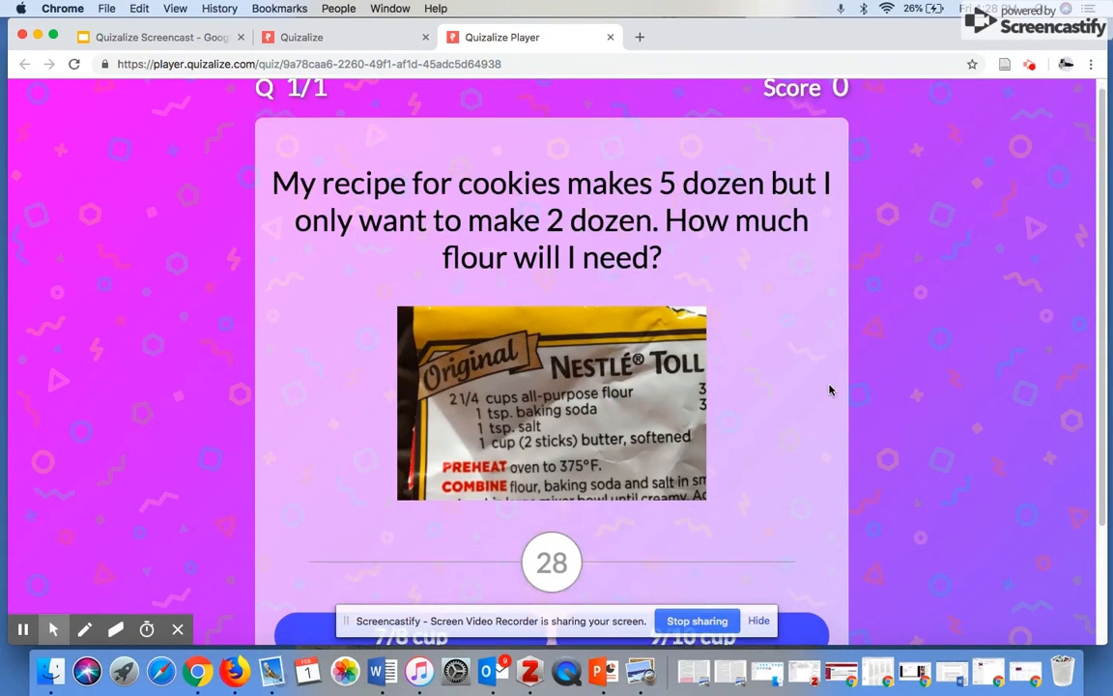
scroll(829, 390, down, 3)
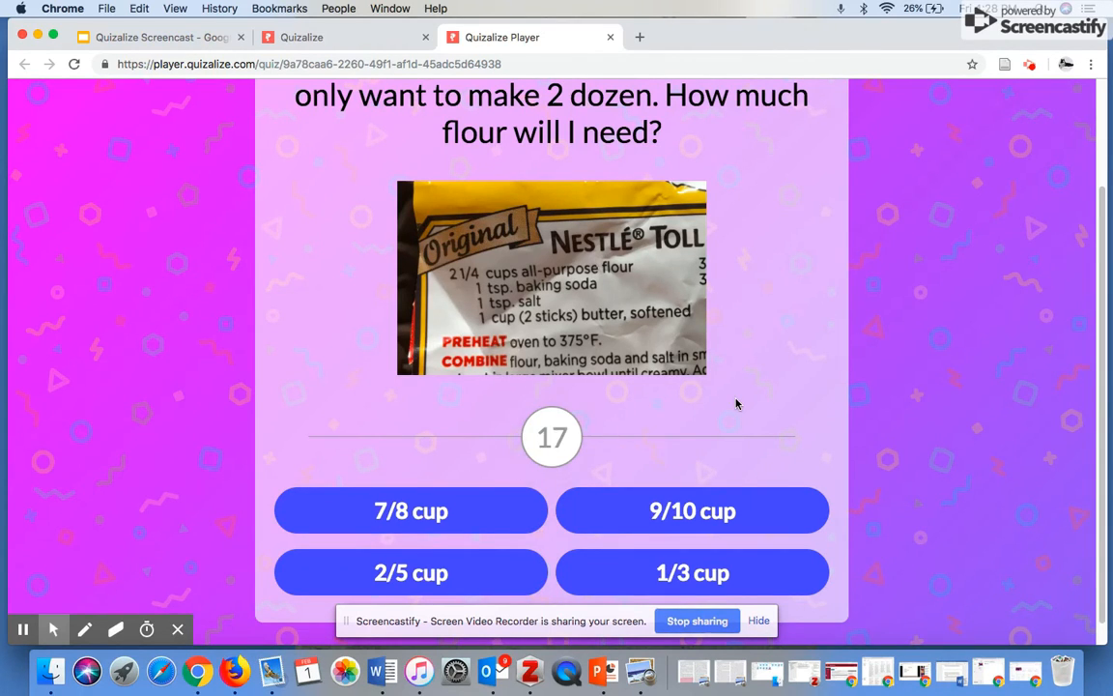
scroll(798, 373, down, 1)
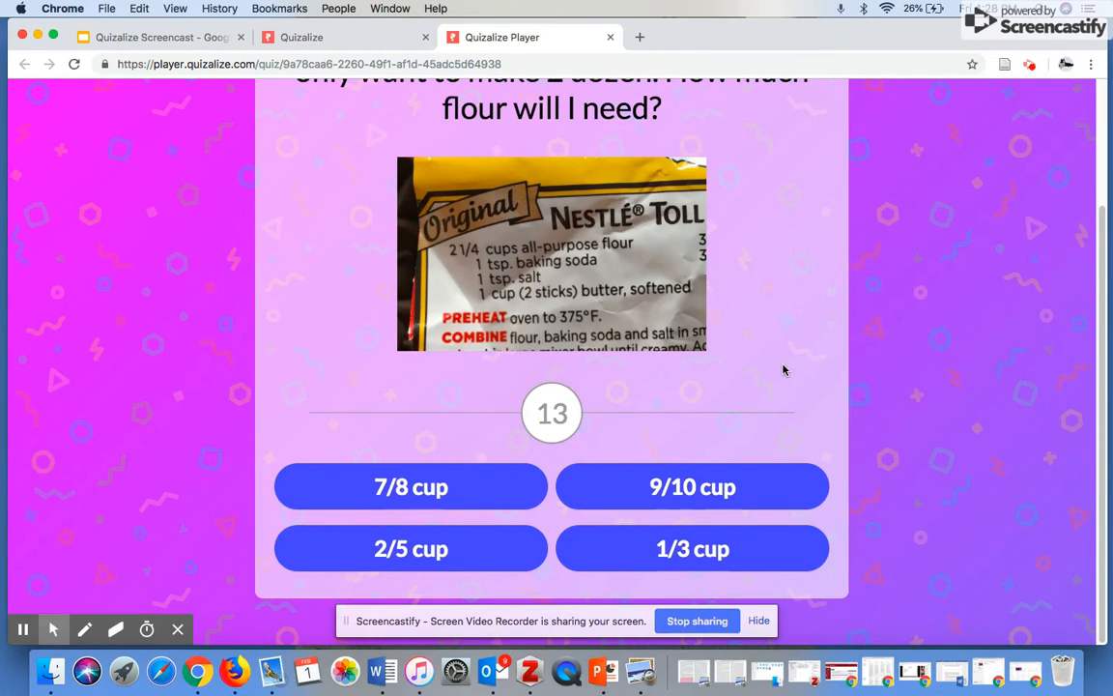
click(386, 551)
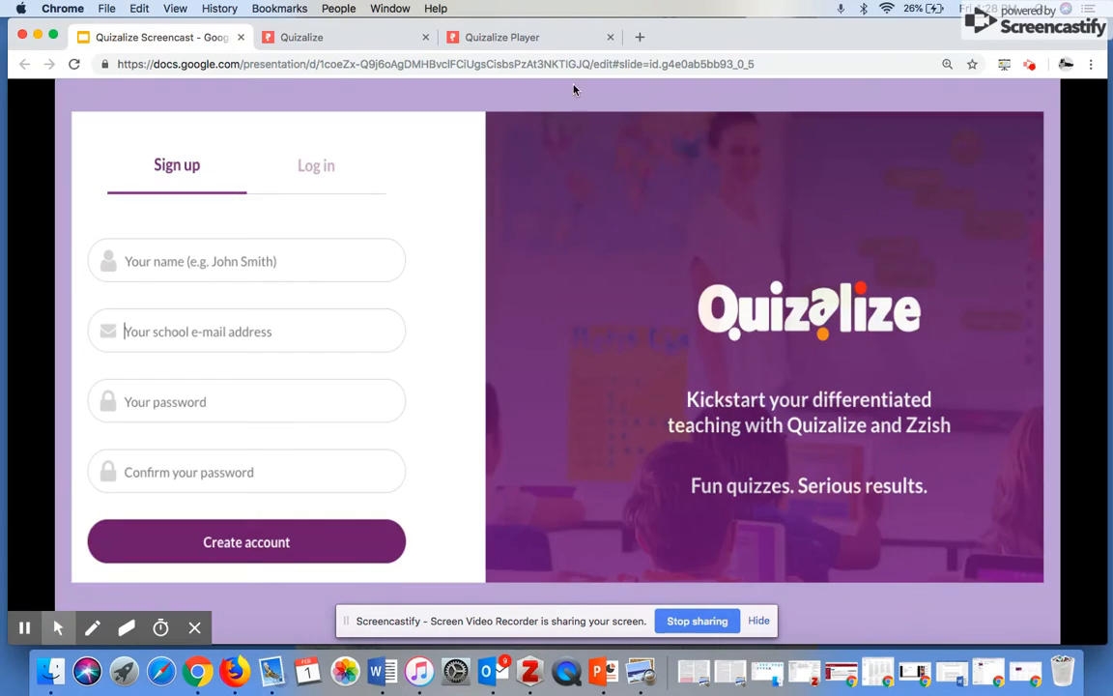
Advance the presentation to the "Evaluating Quizalize using Triple E Framework" slide and reveal its "Engagement in the learning" bullet
click(1005, 201)
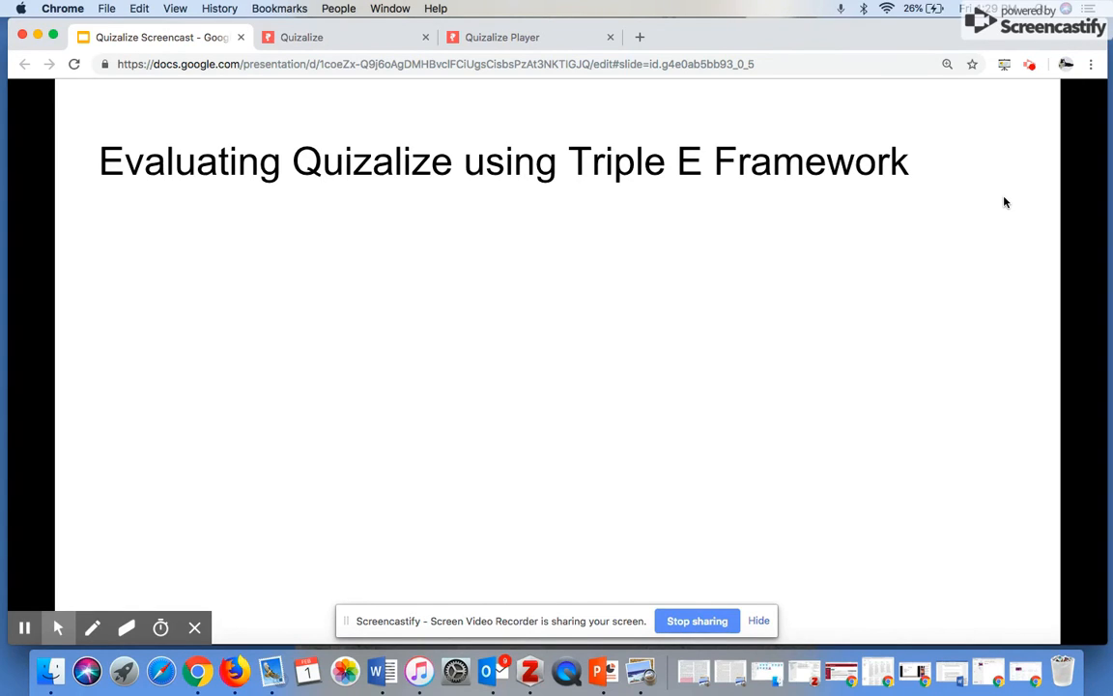
click(1006, 196)
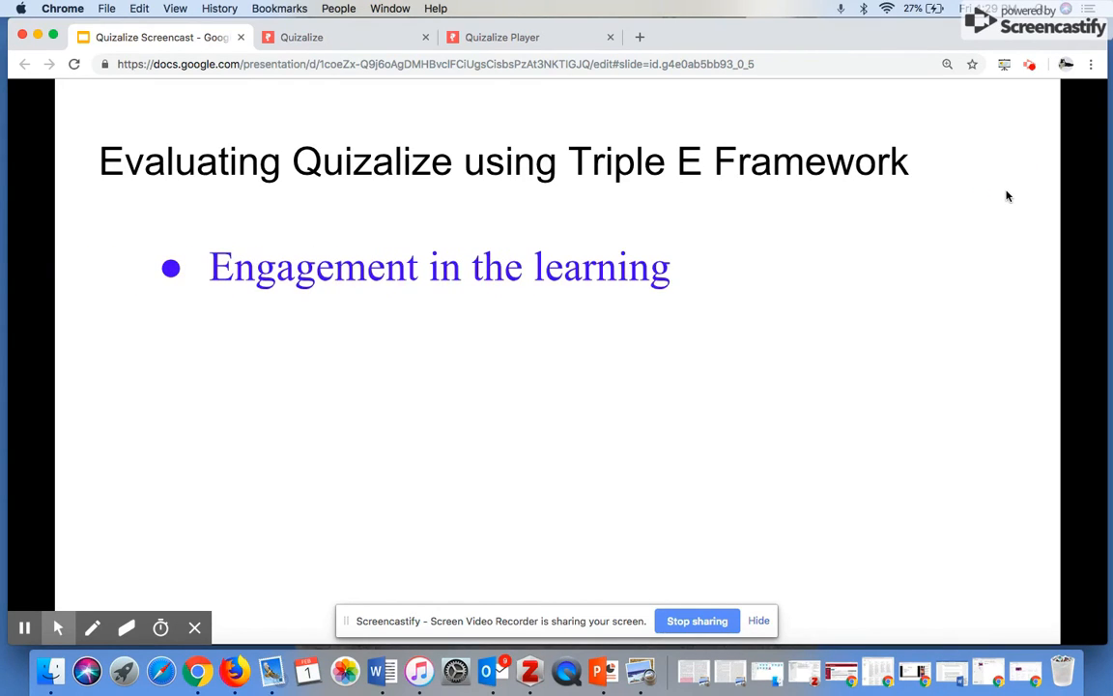
click(1006, 197)
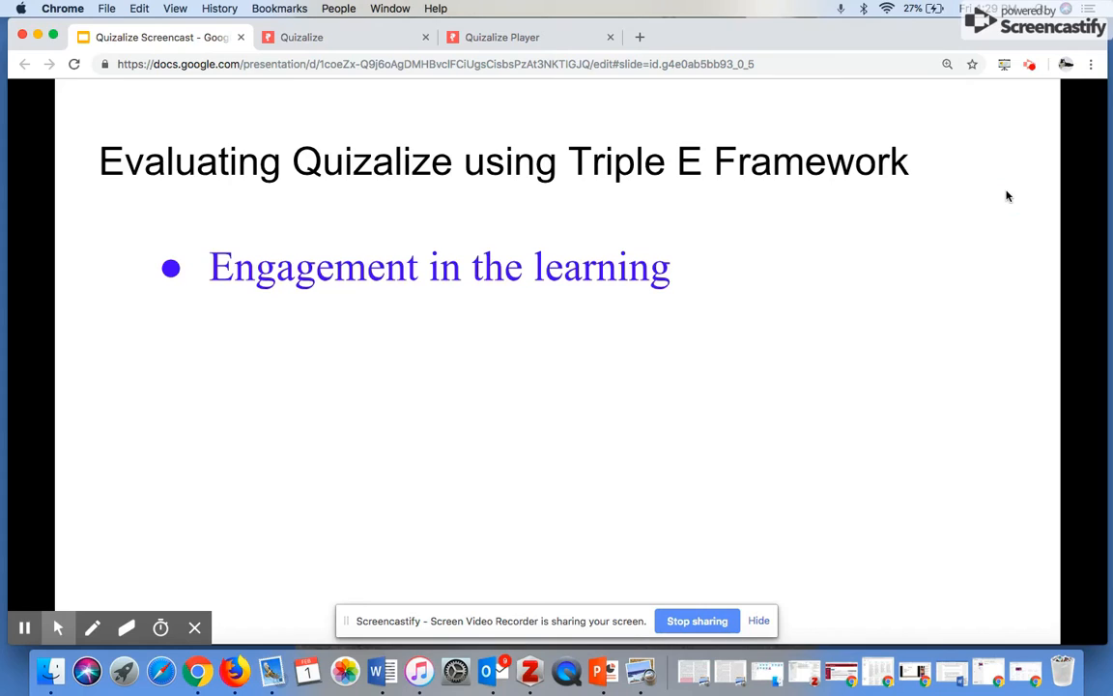